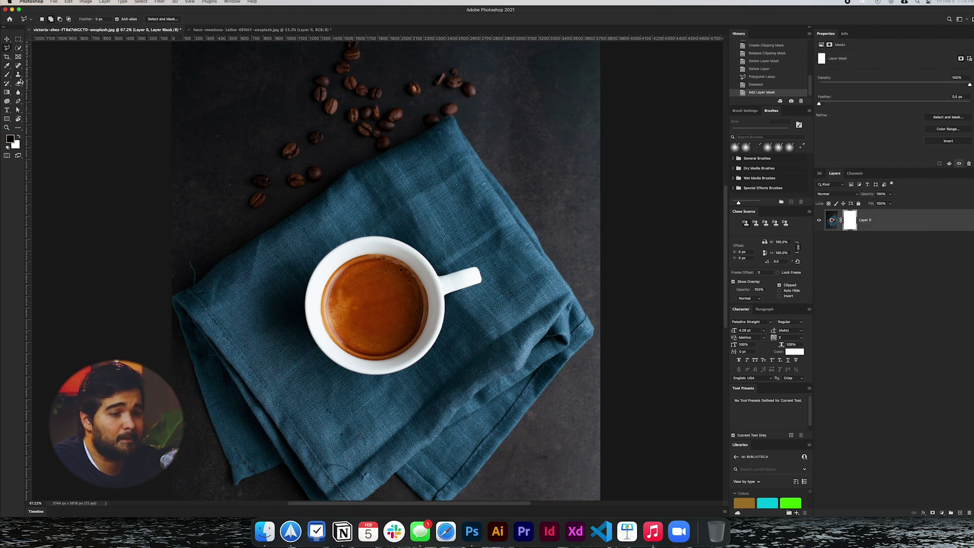
Paint black on Layer 0's mask with a large soft brush to hide the areas left of and below the coffee cup.
key(b)
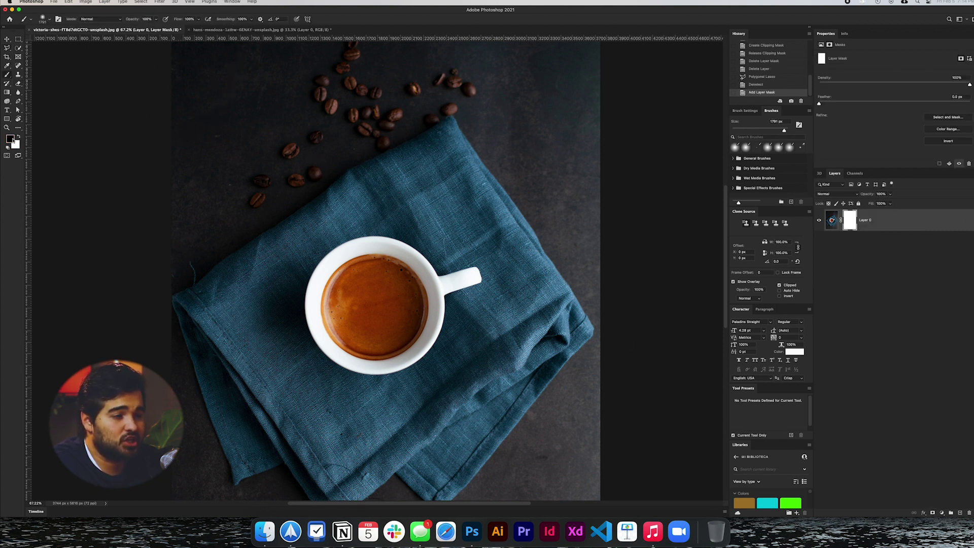
click(297, 165)
click(215, 174)
click(206, 315)
click(231, 397)
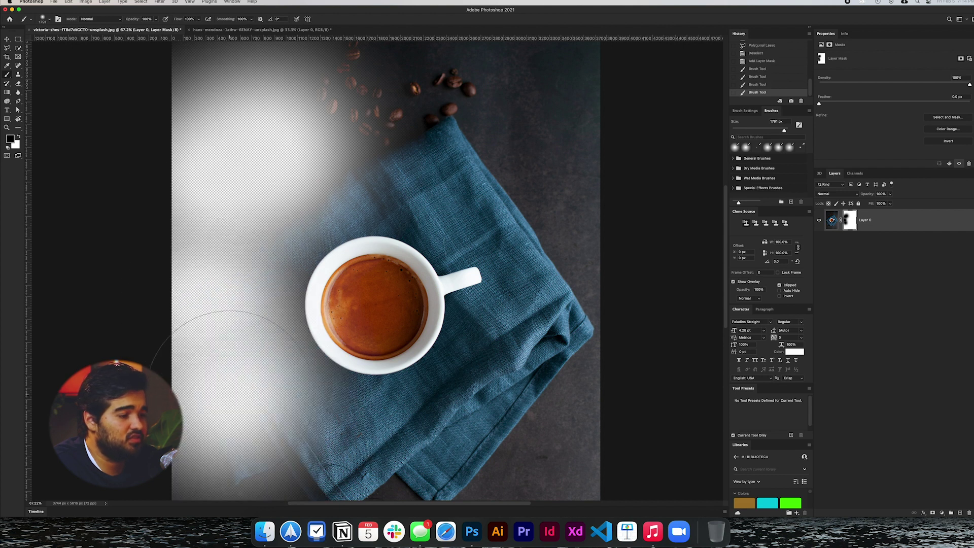
scroll(229, 398, down, 5)
click(230, 397)
click(371, 429)
click(539, 337)
click(330, 379)
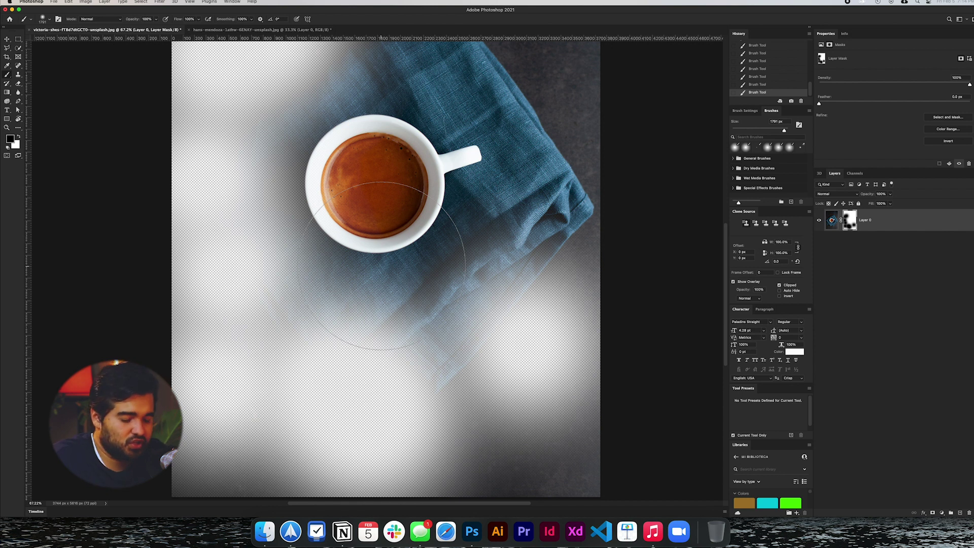
drag(385, 266, 371, 355)
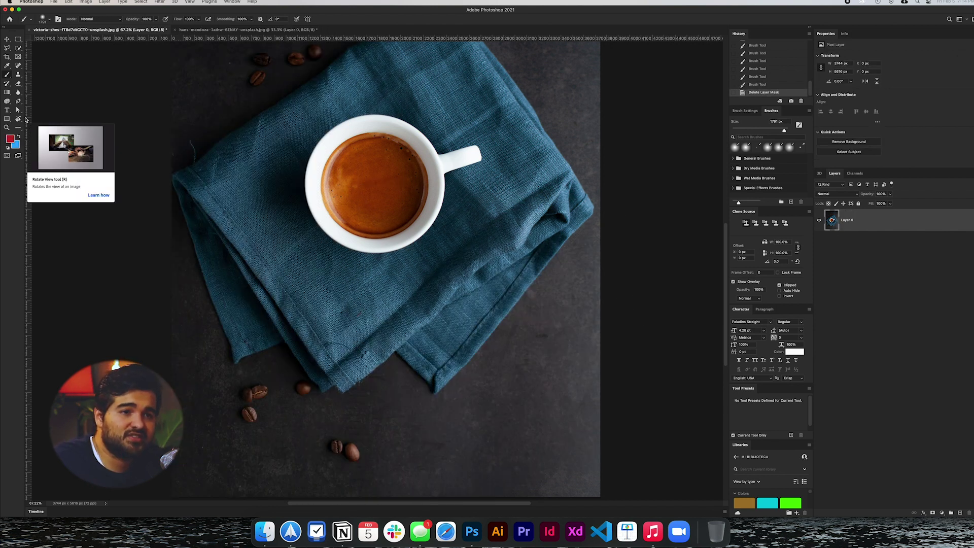
Trace a closed path around the round rim of the coffee cup with the Curvature Pen tool, leaving out the handle.
click(18, 101)
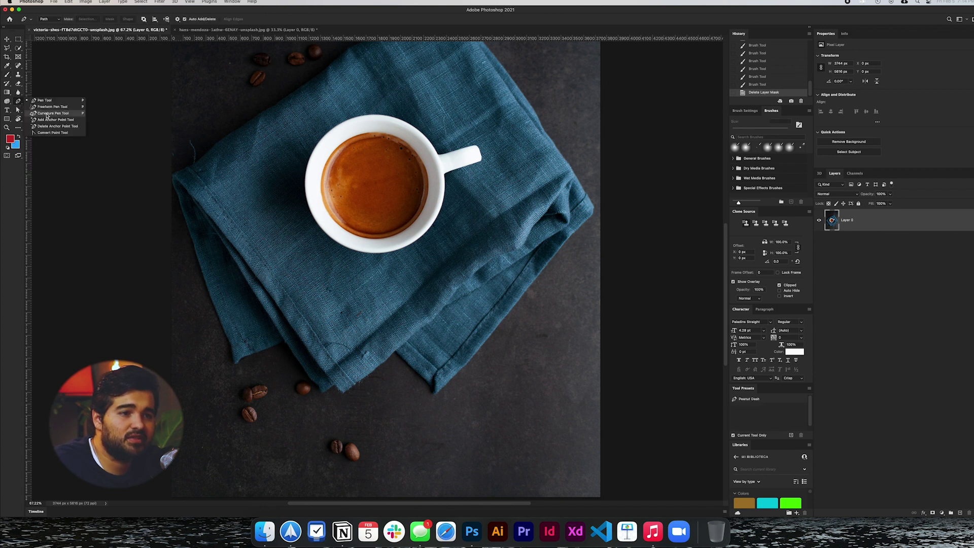
click(47, 113)
scroll(329, 236, up, 3)
click(328, 233)
click(396, 242)
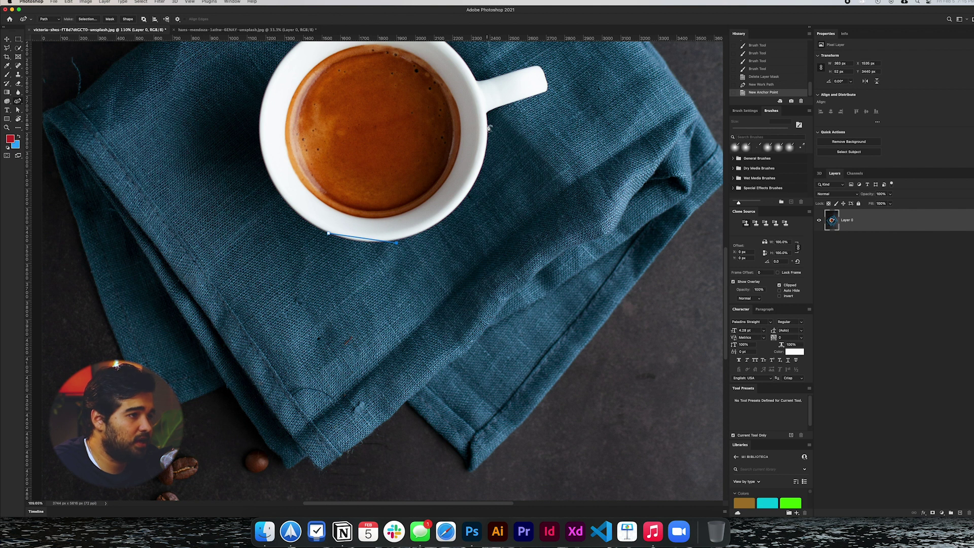
click(486, 113)
scroll(486, 113, up, 3)
scroll(485, 113, left, 1)
click(370, 105)
click(303, 257)
click(361, 316)
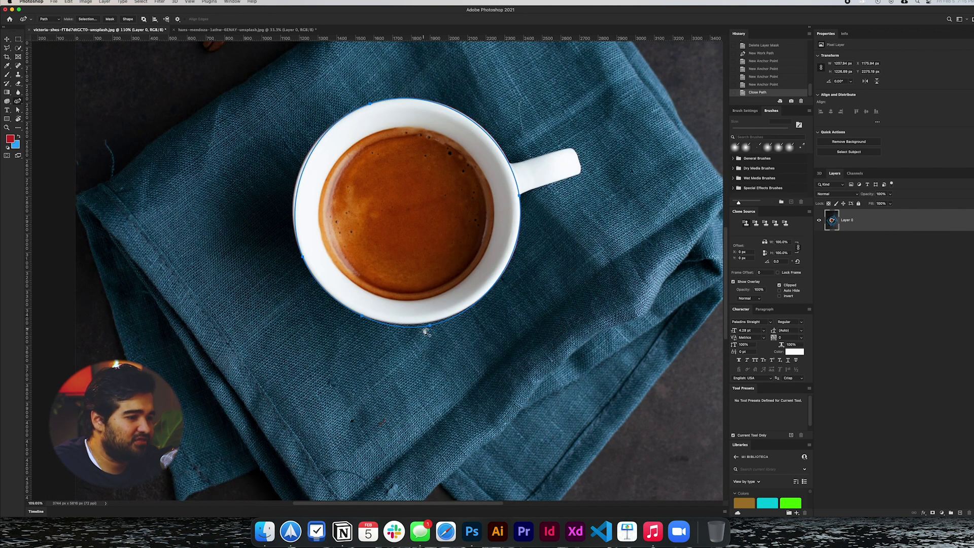
drag(426, 321, 427, 326)
Create a vector mask on Layer 0 from the cup path and fit the image in the view.
right_click(429, 277)
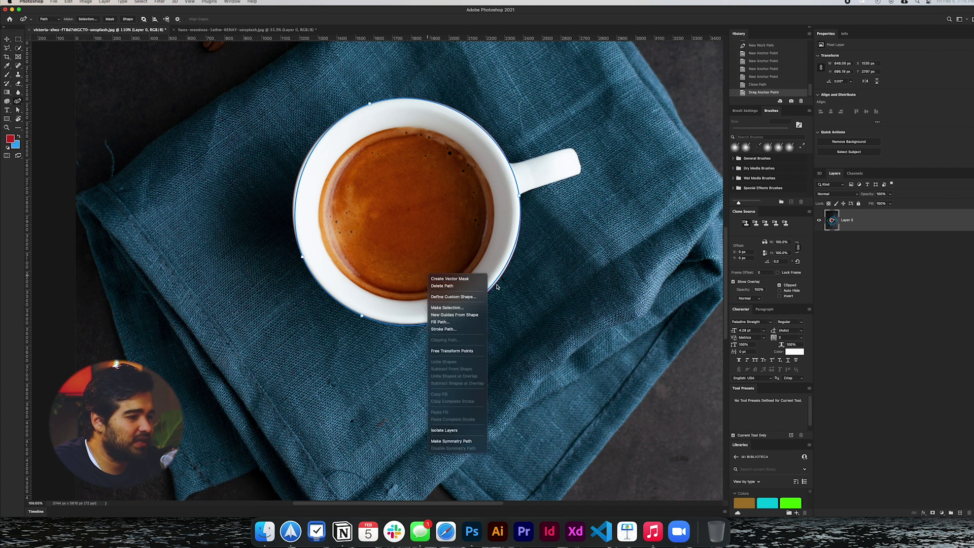
click(462, 279)
key(v)
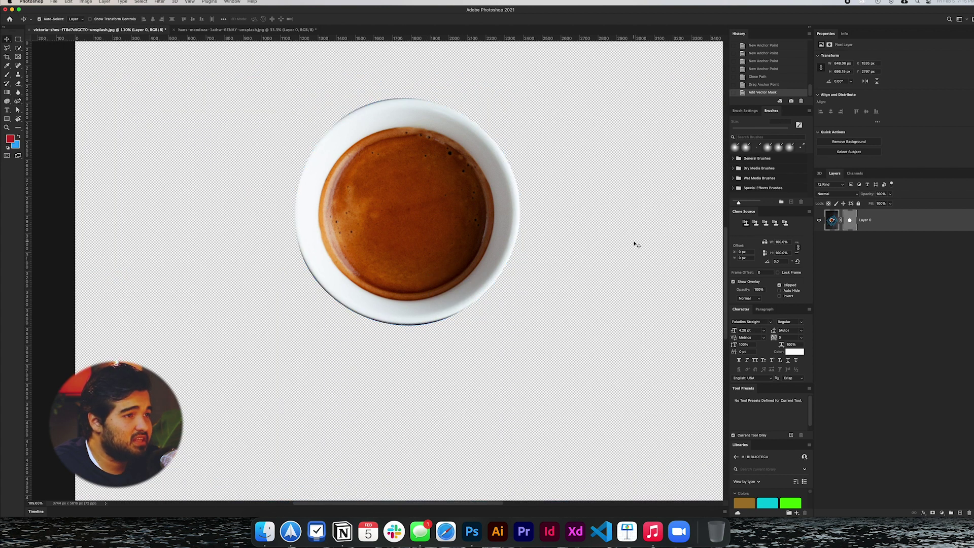
key(super+0)
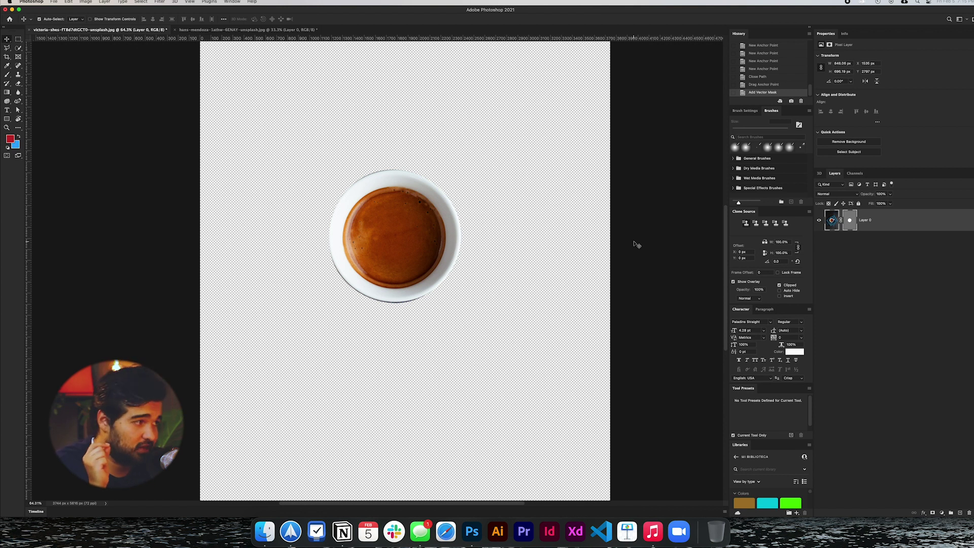
Reshape the vector mask outline around the cup by moving its points and control handles with the Direct Selection tool.
click(850, 225)
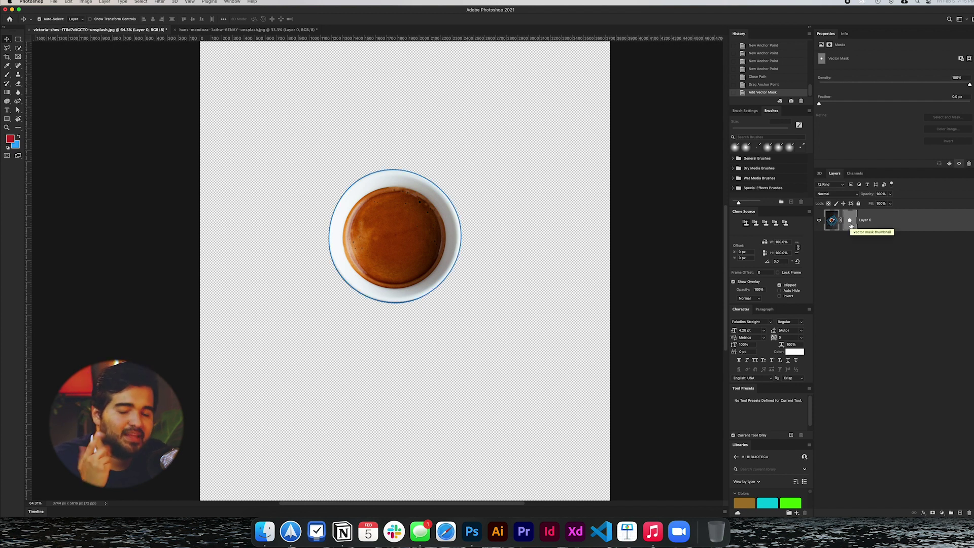
key(a)
click(356, 186)
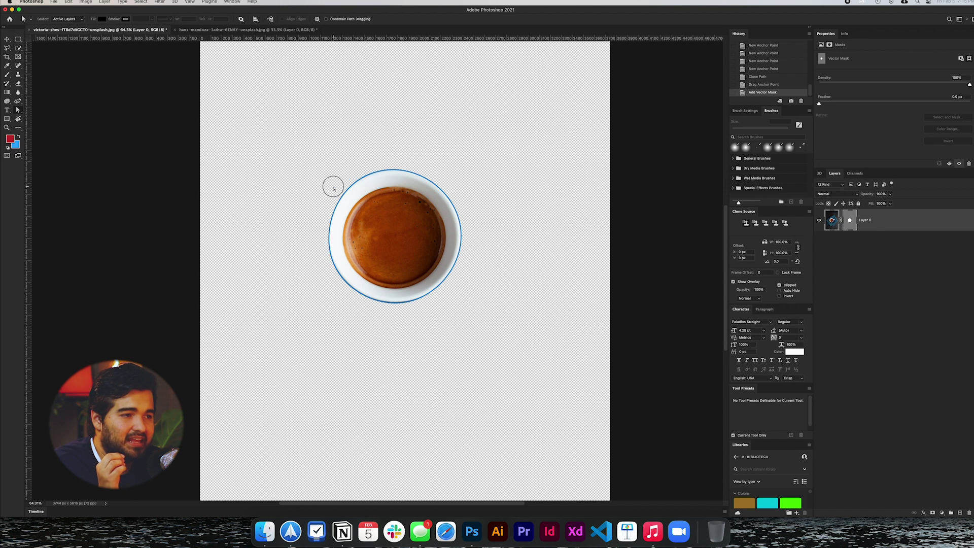
click(351, 179)
click(370, 175)
drag(412, 161, 404, 250)
drag(452, 189, 400, 294)
click(410, 302)
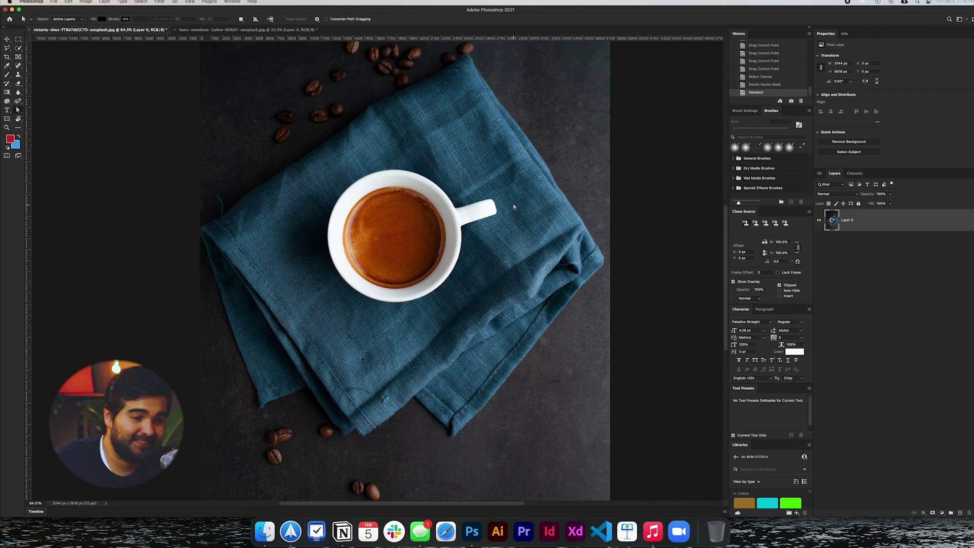
scroll(511, 154, down, 3)
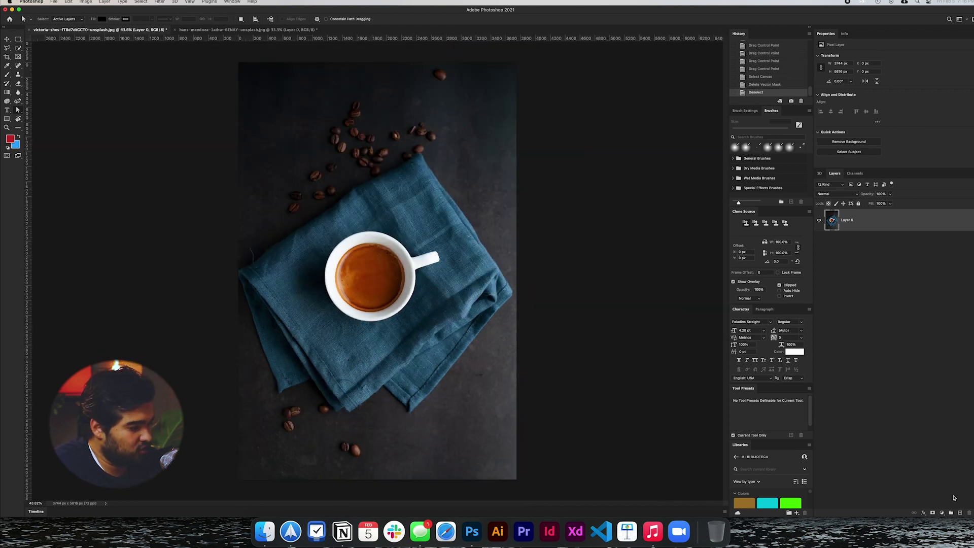
click(942, 513)
click(921, 474)
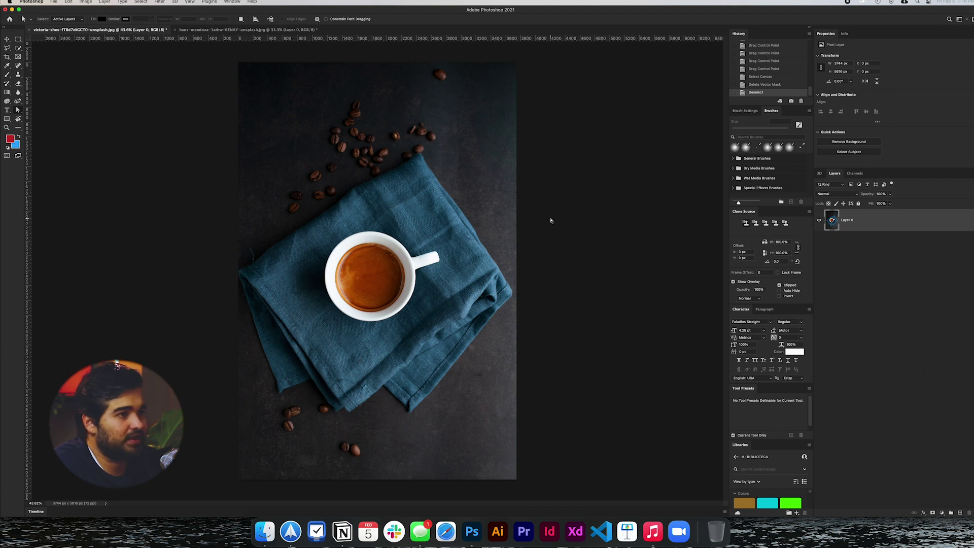
Copy the woman's portrait photo into the coffee document, scale it down and place it in the image's upper-left area.
click(260, 29)
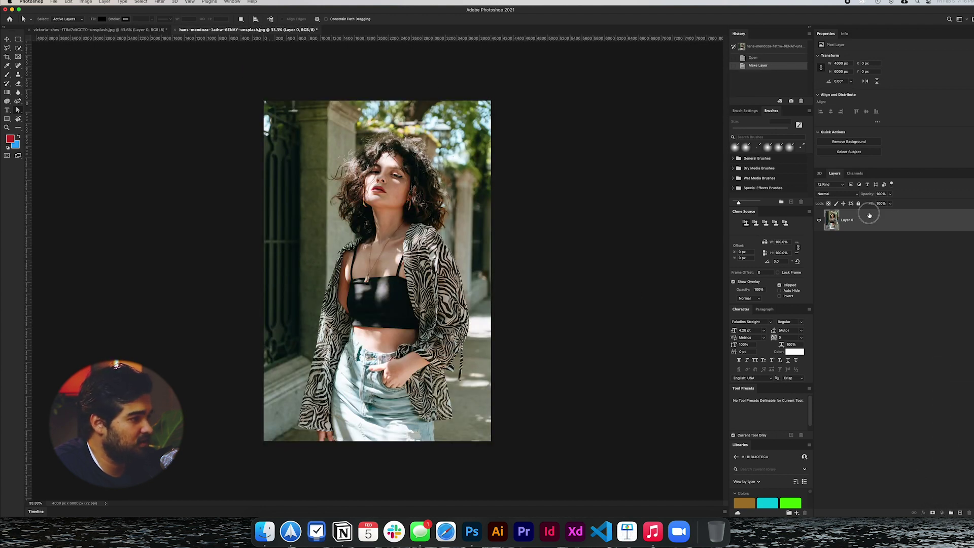
drag(351, 100, 380, 210)
key(super+t)
drag(516, 62, 469, 166)
drag(399, 207, 342, 122)
drag(402, 298, 362, 258)
key(Return)
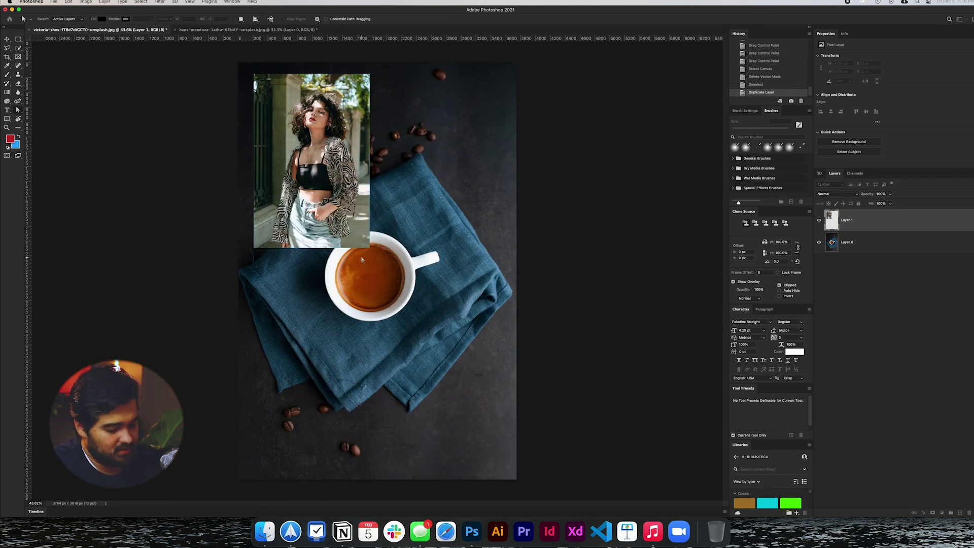
Duplicate the portrait layer, scale the copy to about 76% and place it in the image's lower-right corner.
key(super+j)
key(super+t)
drag(337, 165, 471, 397)
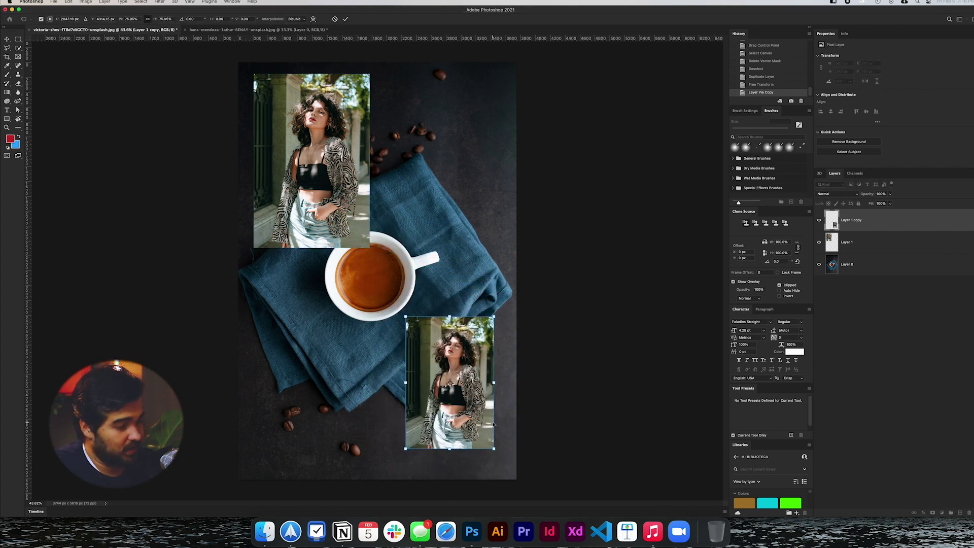
key(Return)
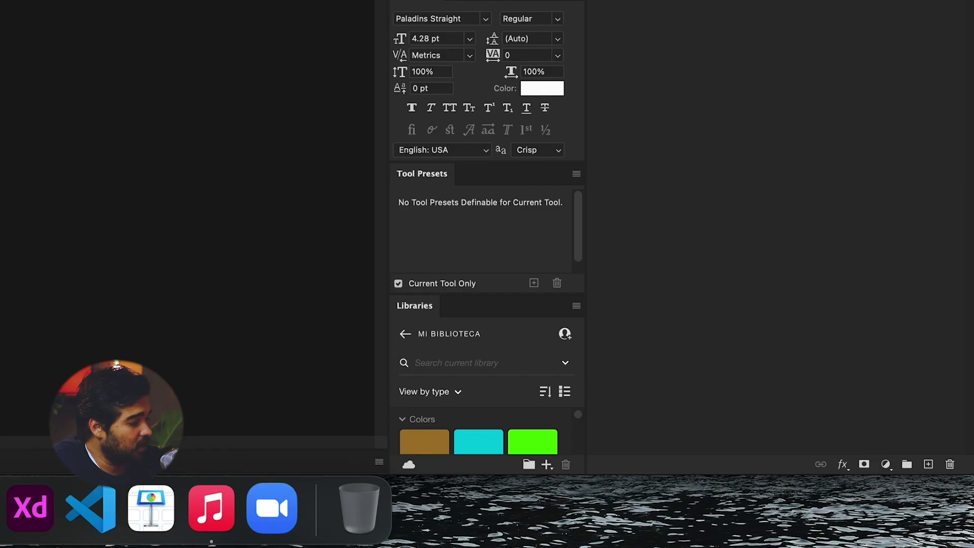
Add a Levels adjustment layer above the portraits with midtones 0.69, white input 231 and black output 28.
click(942, 513)
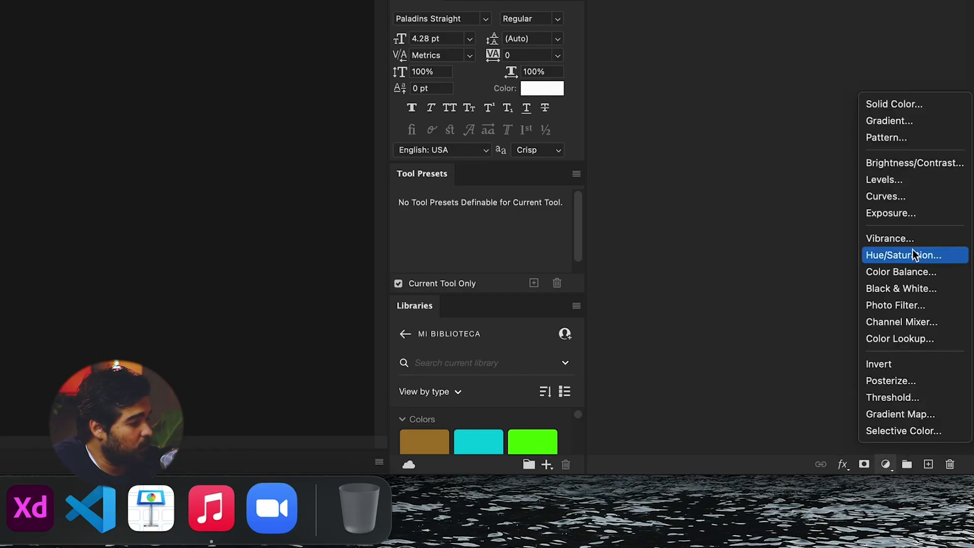
click(902, 179)
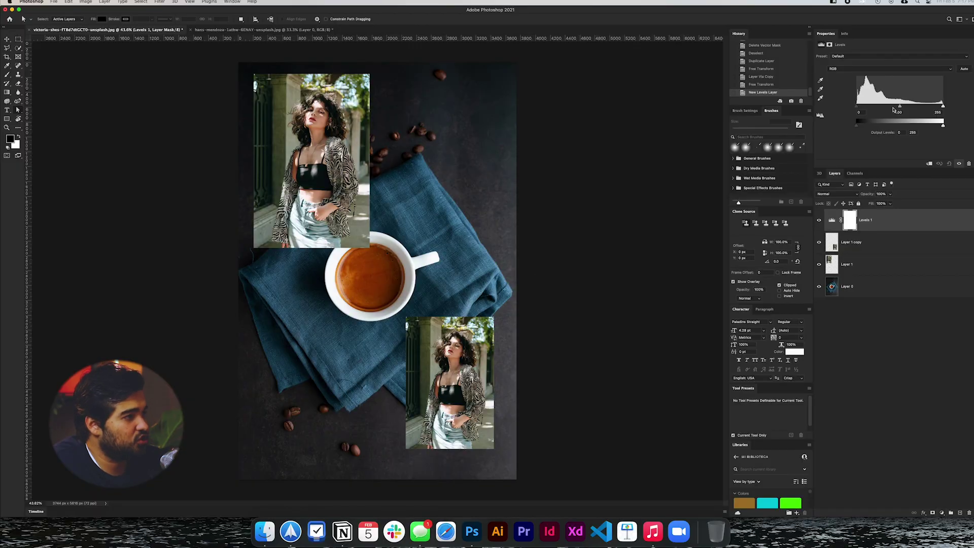
drag(899, 107, 917, 107)
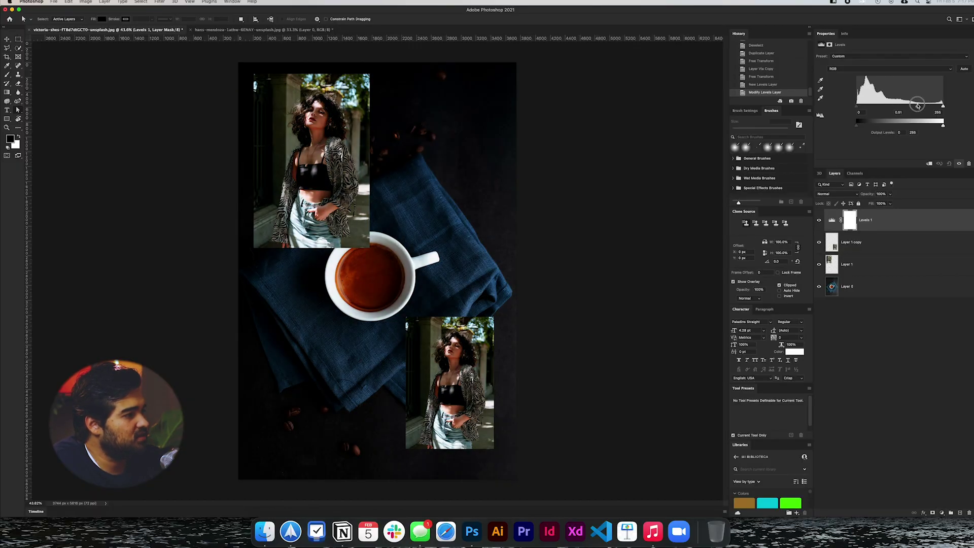
drag(858, 125, 865, 125)
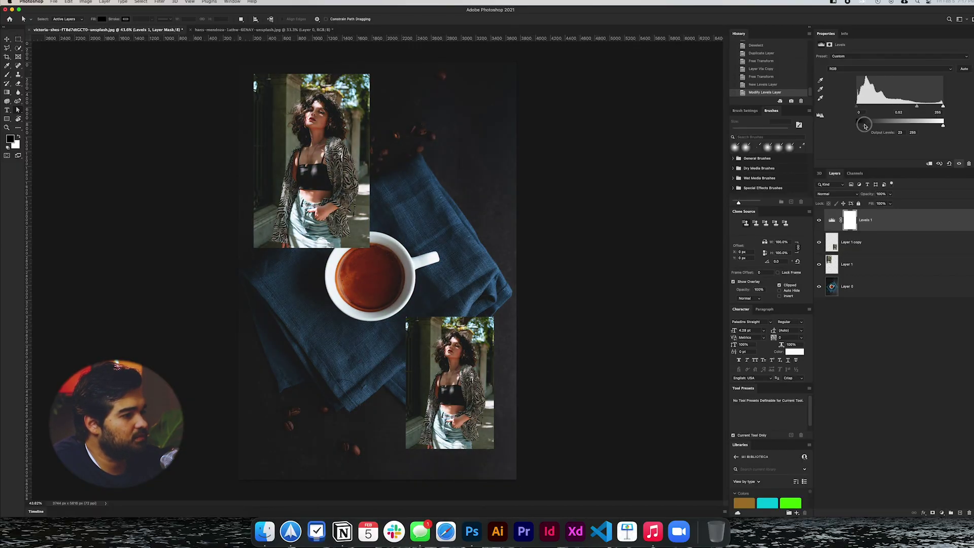
drag(916, 106, 934, 106)
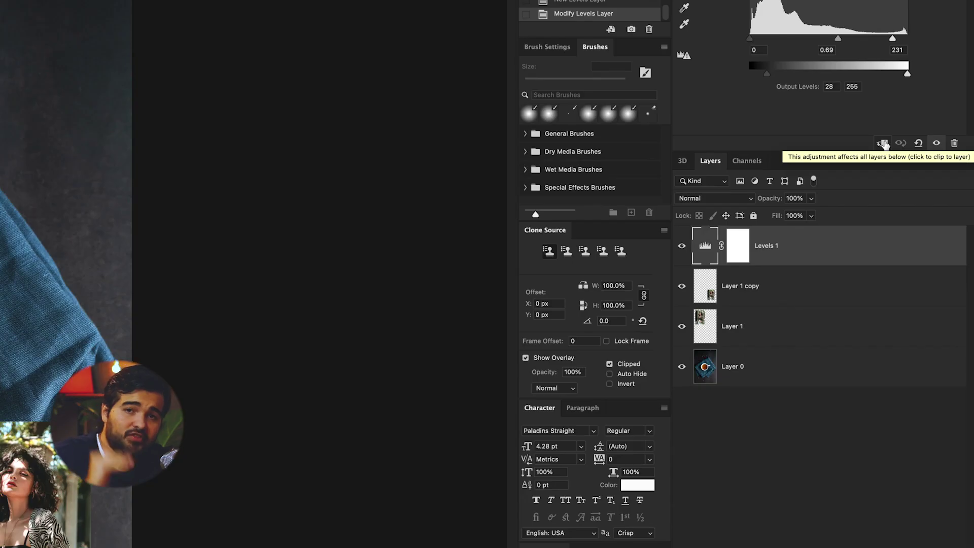
Clip the Levels adjustment to Layer 1 copy and readjust its black output level, ending at 28.
click(883, 144)
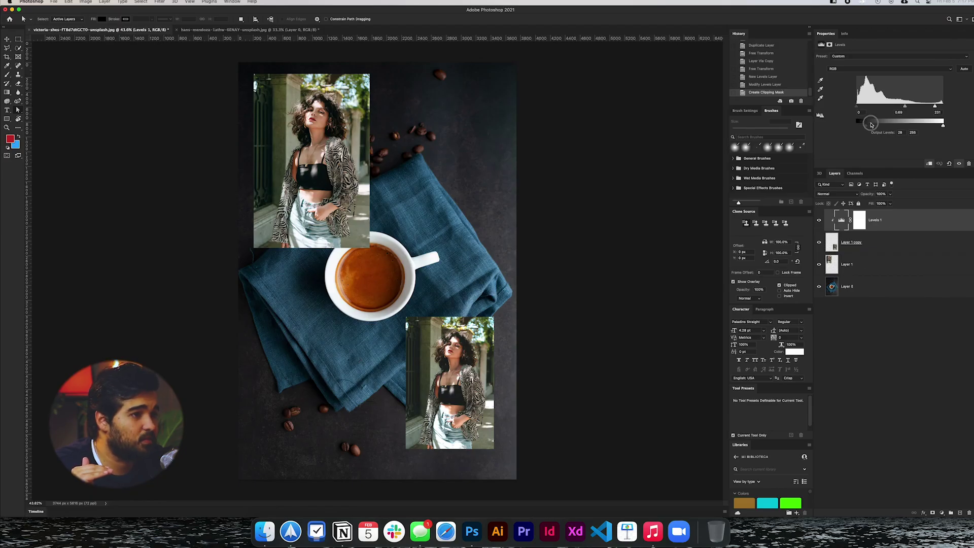
drag(866, 123, 832, 122)
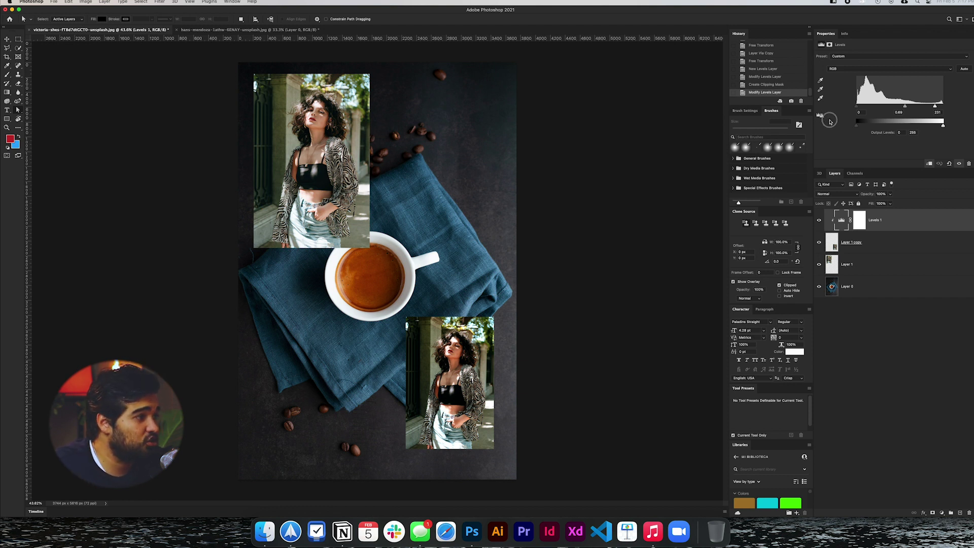
drag(857, 123, 866, 125)
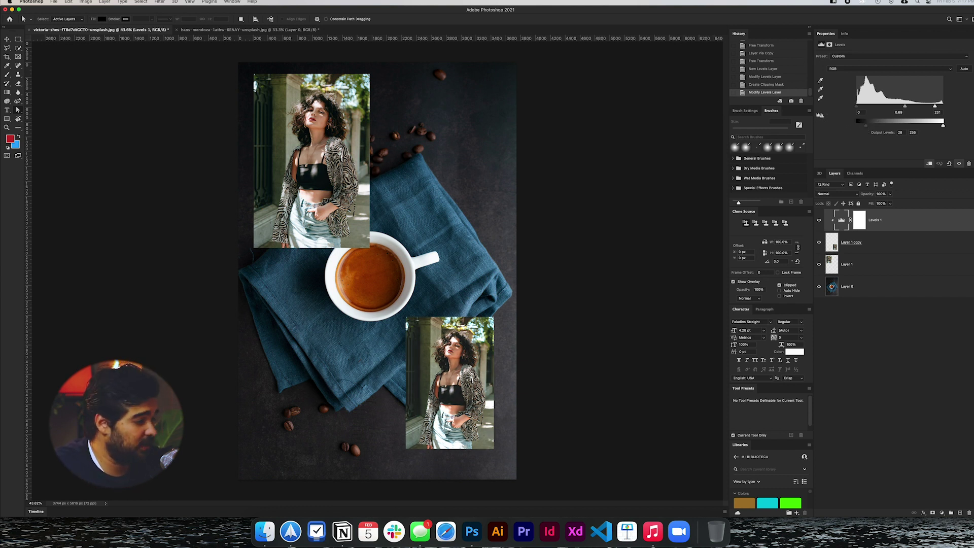
Add a Curves adjustment with a steep high-contrast curve and clip it to the smaller portrait copy.
click(941, 513)
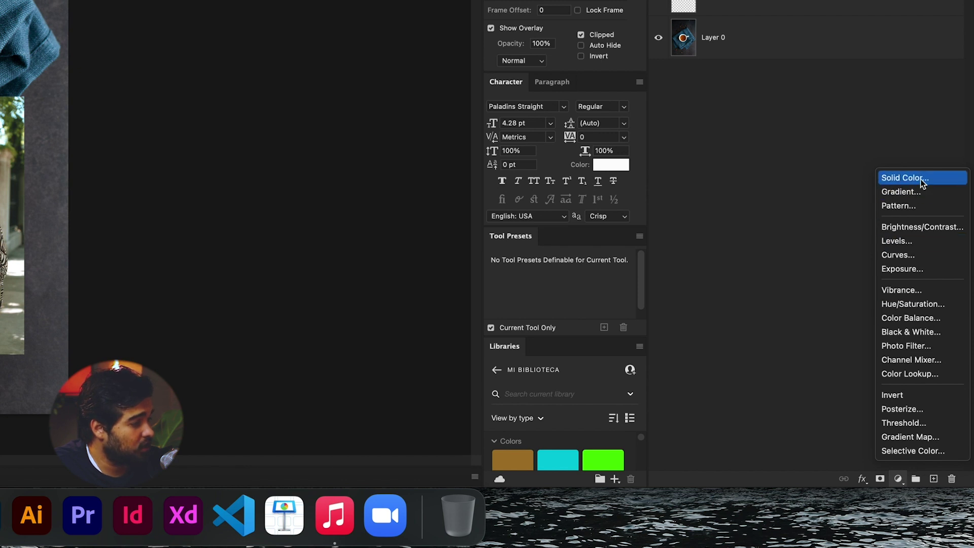
click(916, 255)
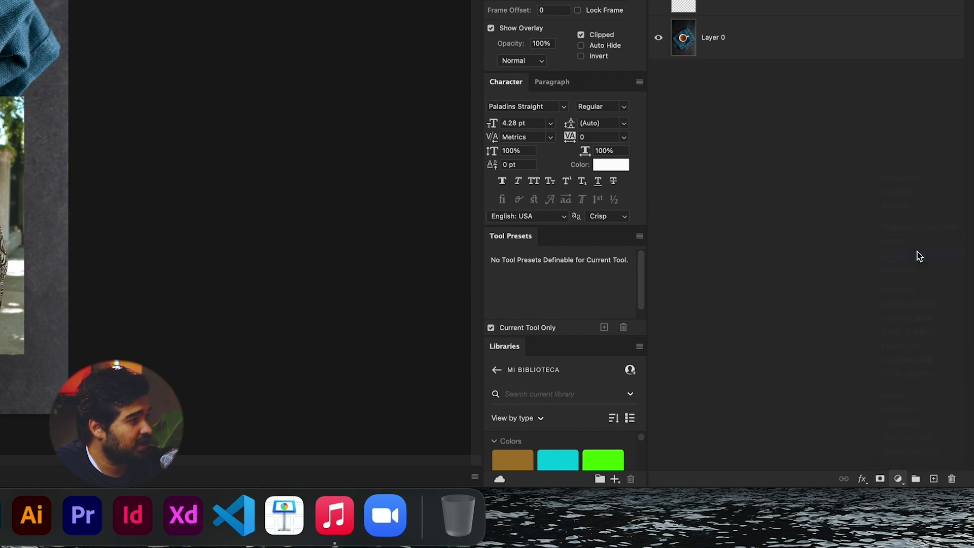
drag(901, 116, 887, 138)
drag(910, 92, 898, 112)
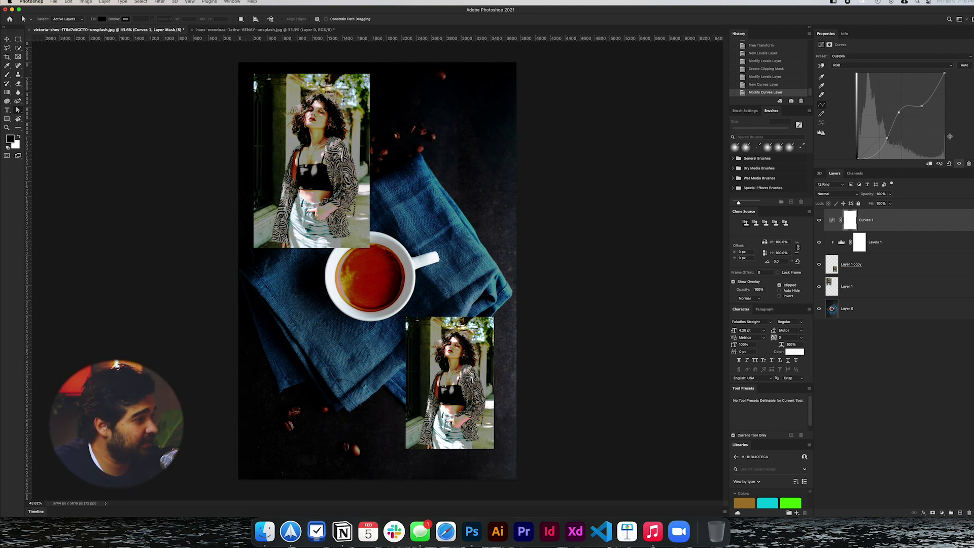
click(930, 165)
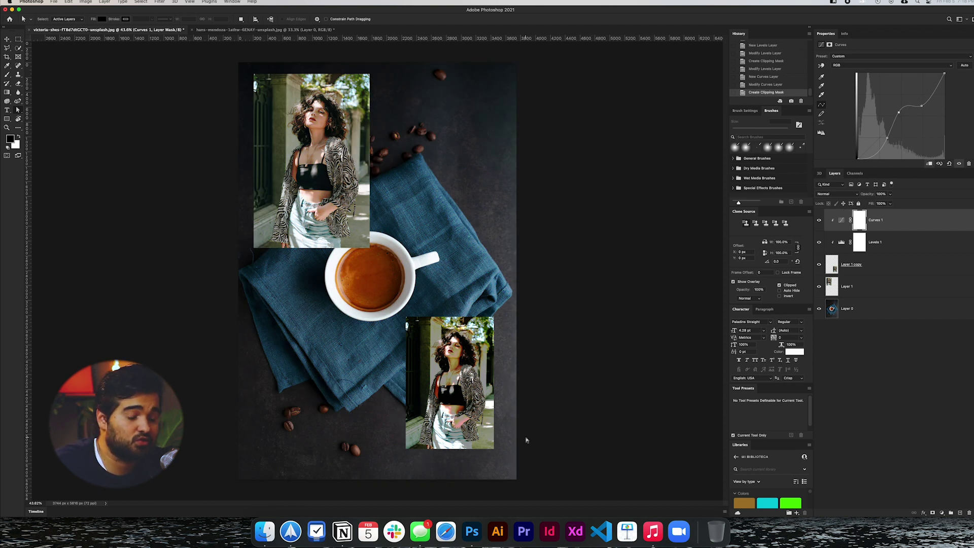
Paint black with a soft 739 px brush on the Curves 1 mask over the background around the woman in the smaller portrait.
scroll(461, 416, up, 4)
scroll(522, 348, down, 5)
scroll(522, 348, up, 5)
scroll(530, 314, up, 4)
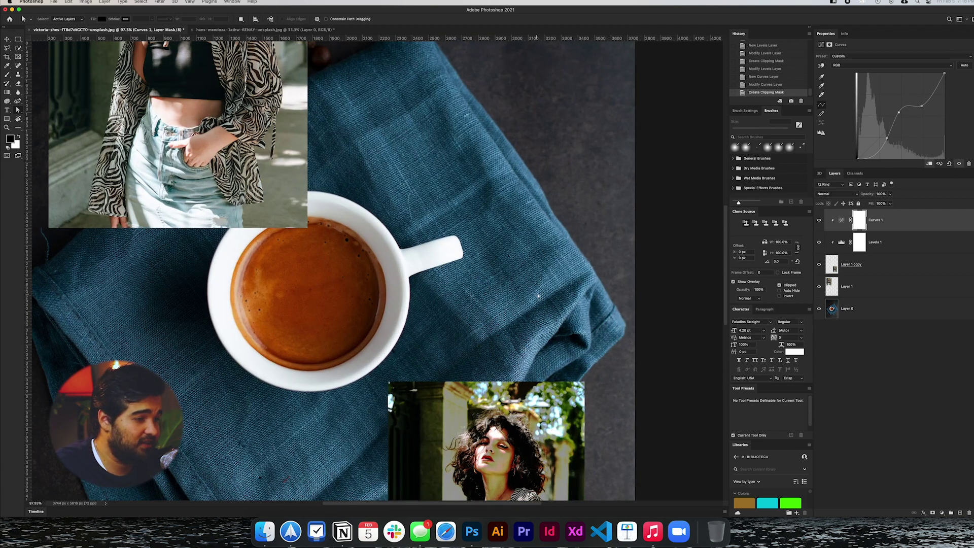
scroll(538, 296, down, 5)
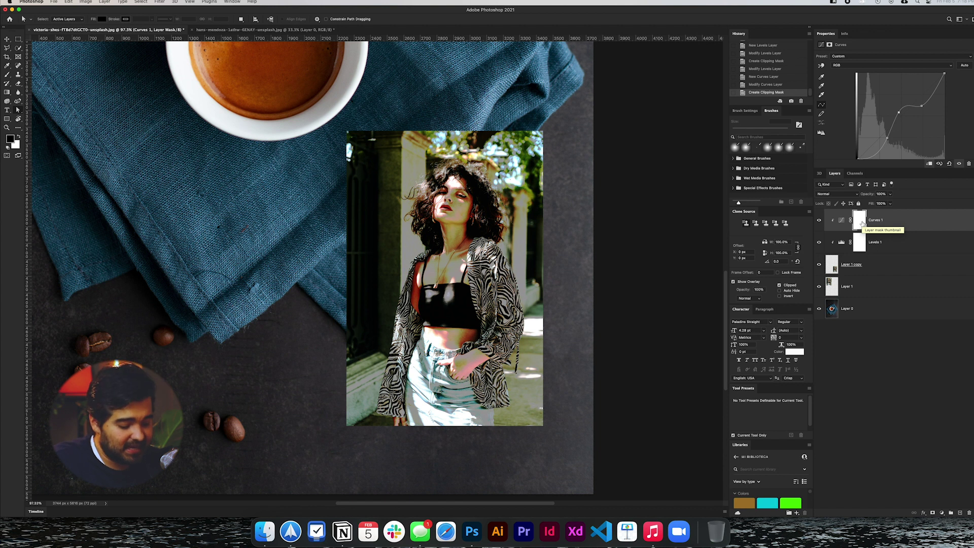
key(b)
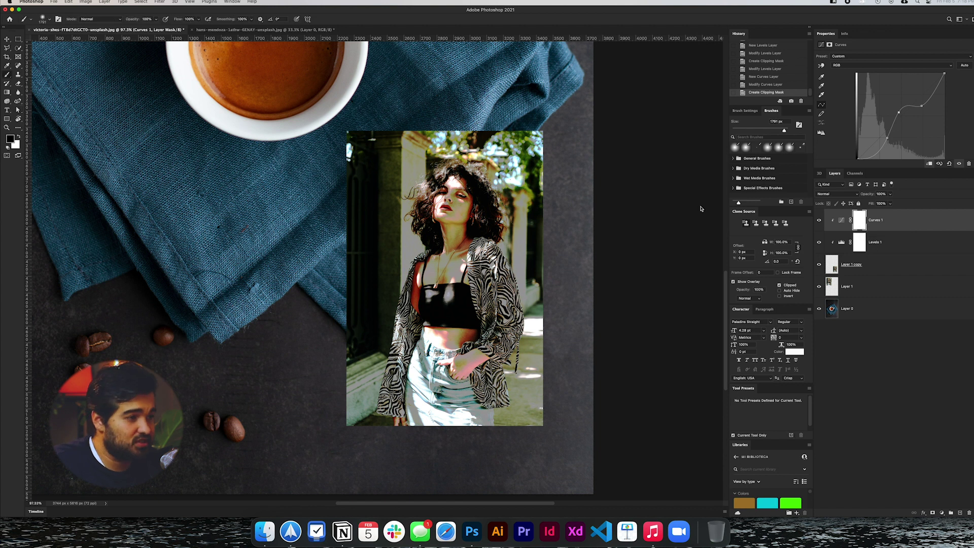
drag(182, 193, 25, 234)
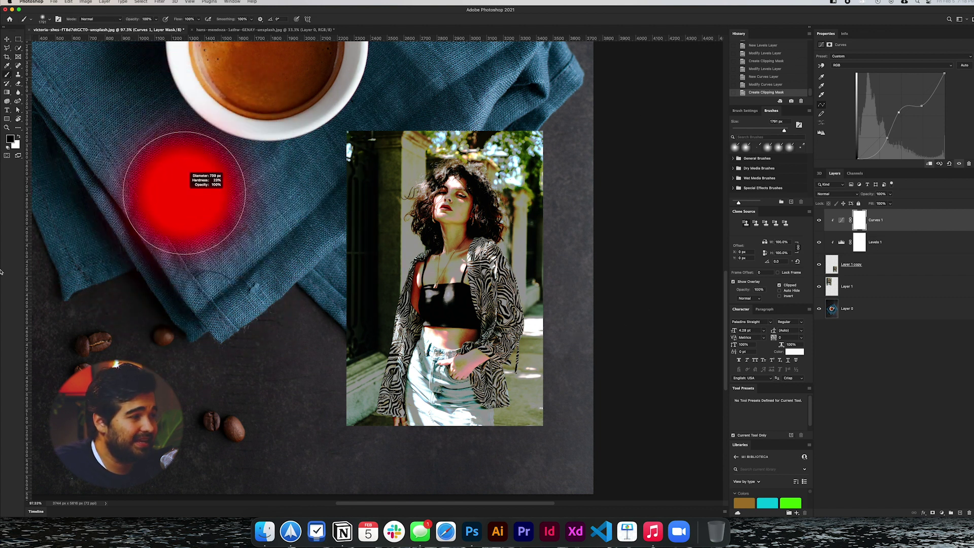
mouse_move(355, 152)
mouse_down()
mouse_move(346, 191)
mouse_move(315, 358)
mouse_up()
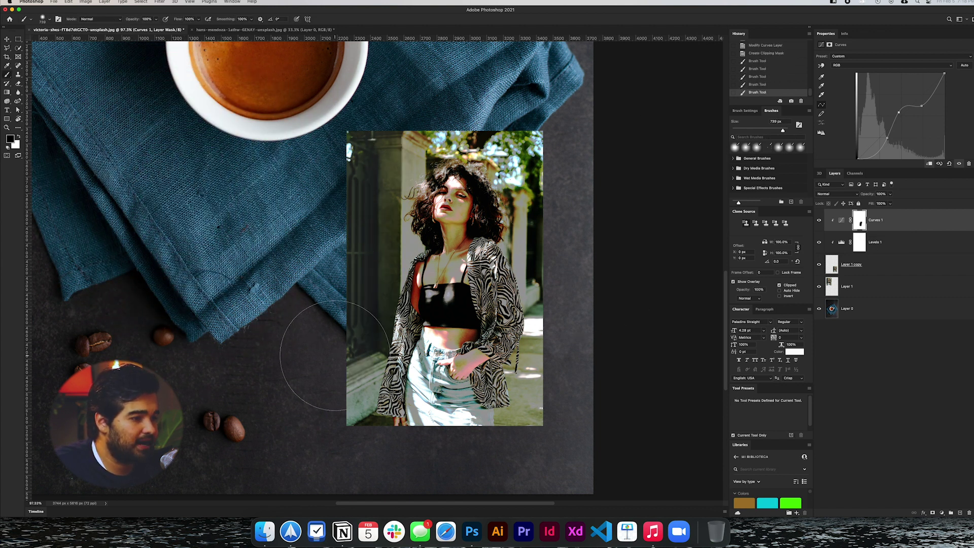
mouse_move(591, 431)
mouse_down()
mouse_move(563, 304)
mouse_move(562, 199)
mouse_move(510, 137)
mouse_move(431, 125)
mouse_move(320, 223)
mouse_up()
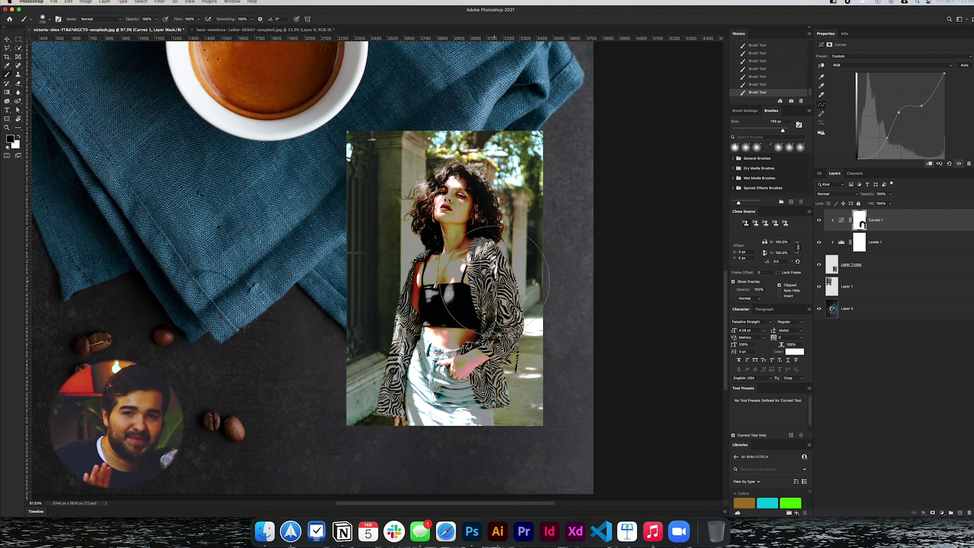
Switch to Illustrator, copy the entire Jack's logo artwork and return to Photoshop.
click(497, 532)
key(v)
drag(318, 201, 611, 406)
key(super+c)
key(super+Tab)
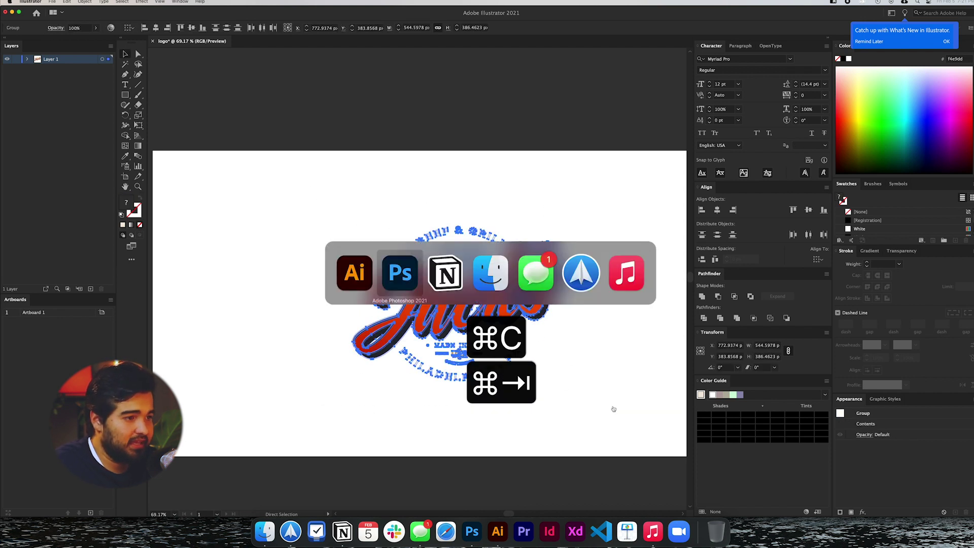
Paste the logo as a Smart Object, enlarge it and place it in the coffee photo's upper-right corner.
scroll(444, 248, down, 3)
scroll(441, 243, up, 8)
scroll(441, 244, left, 7)
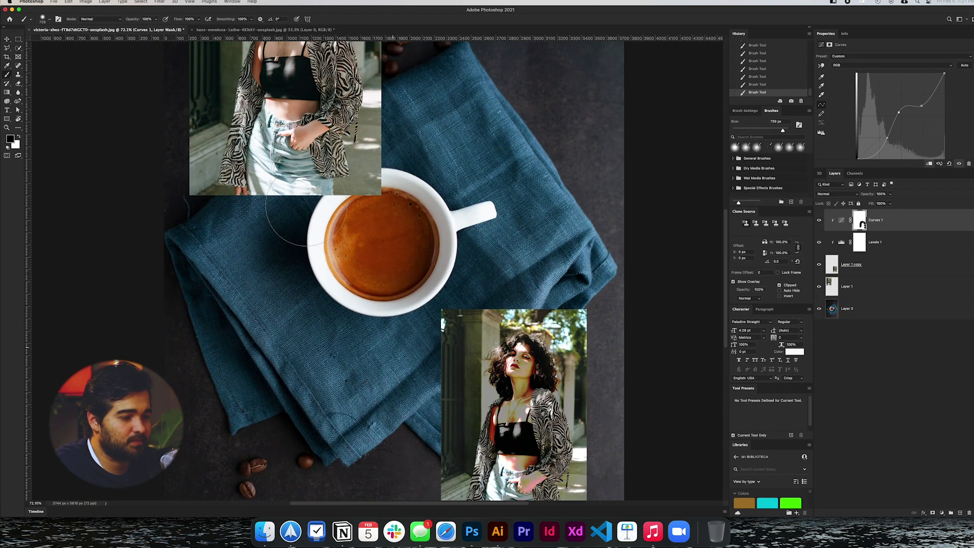
key(super+v)
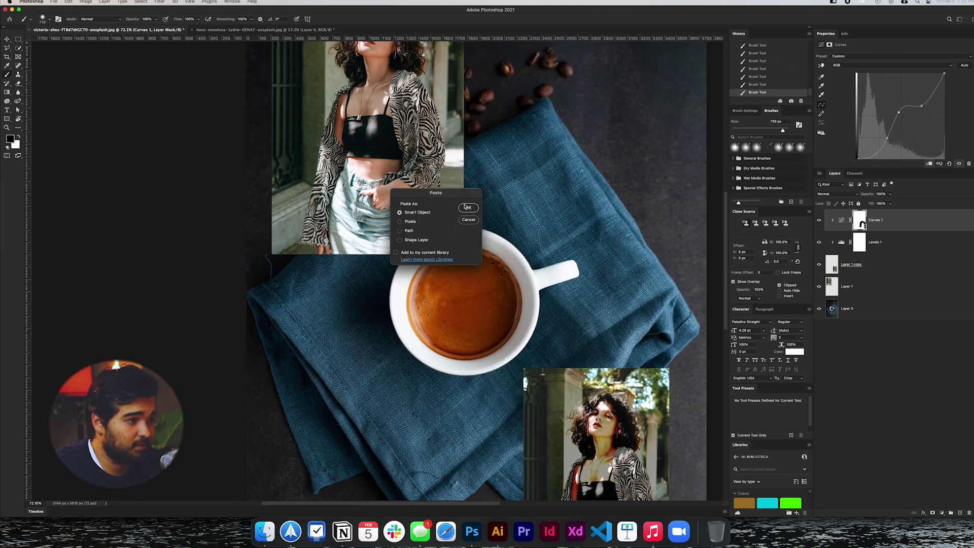
click(467, 207)
drag(507, 271, 660, 105)
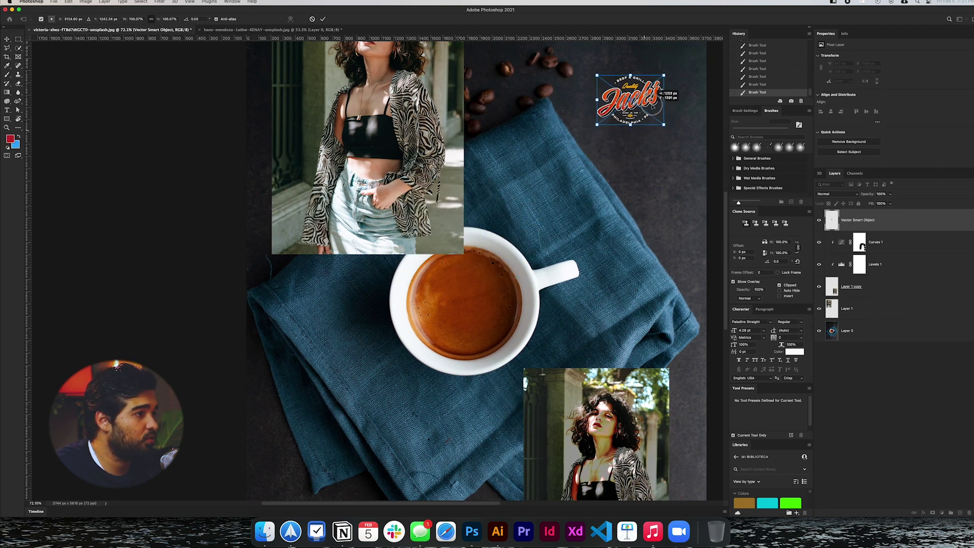
drag(597, 127, 514, 176)
drag(593, 146, 622, 120)
key(Return)
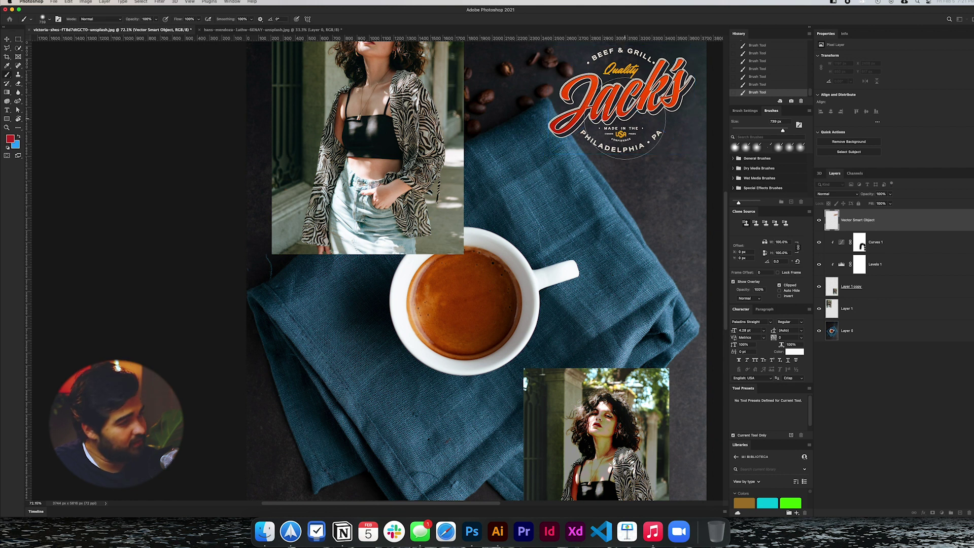
Open the contents of the logo's Vector Smart Object for editing in Illustrator.
scroll(622, 121, down, 3)
scroll(622, 121, right, 5)
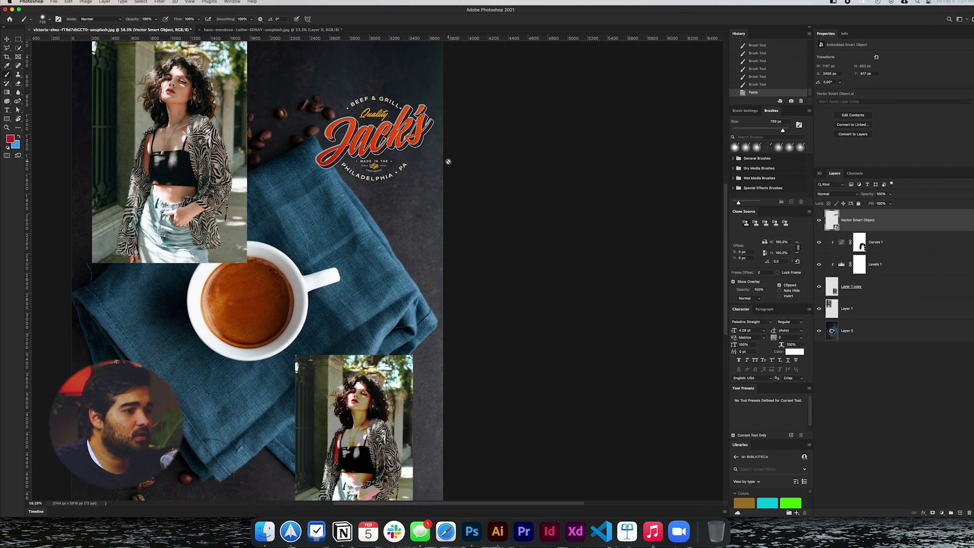
scroll(446, 157, down, 2)
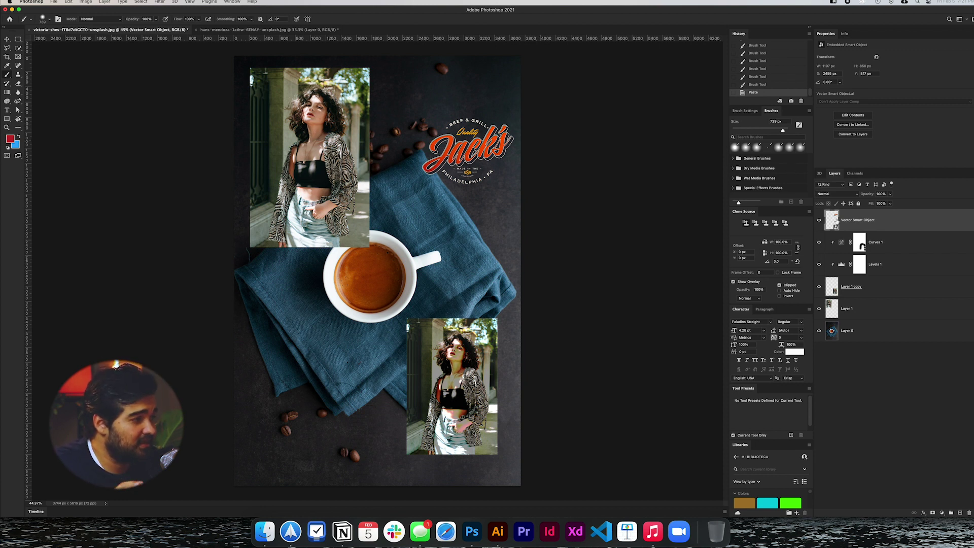
double_click(832, 219)
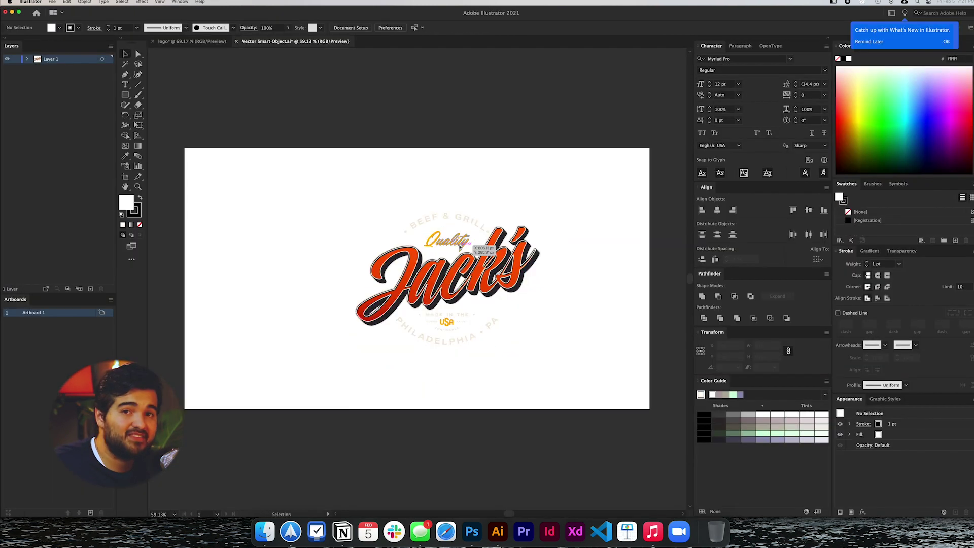
Recolor the yellow Quality and USA lettering with the cream color sampled from the Beef & Grill text.
click(460, 247)
scroll(457, 238, up, 5)
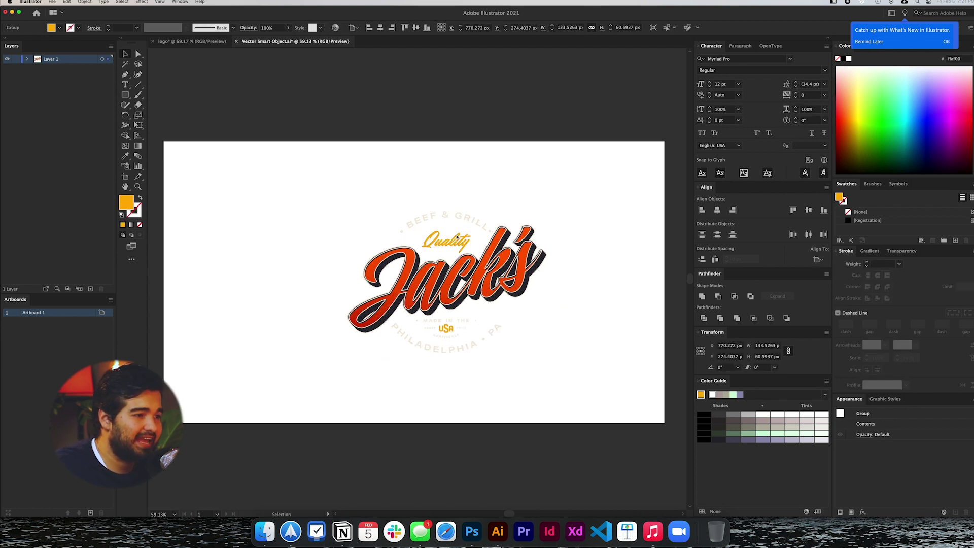
shift+click(448, 386)
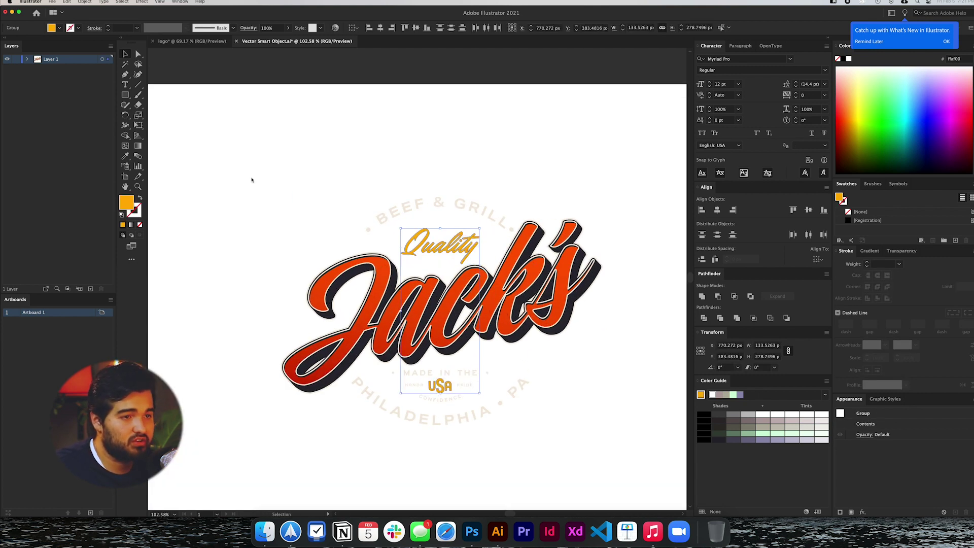
key(i)
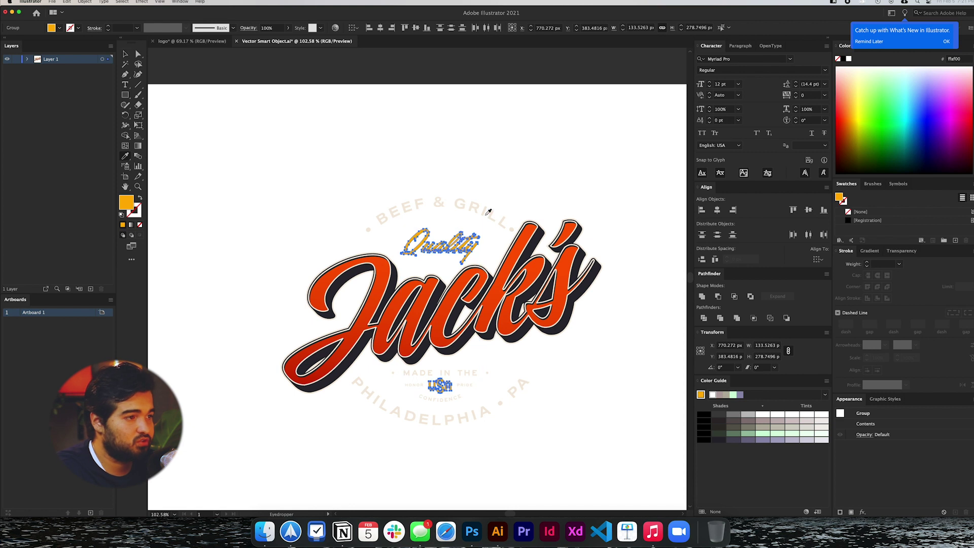
click(471, 210)
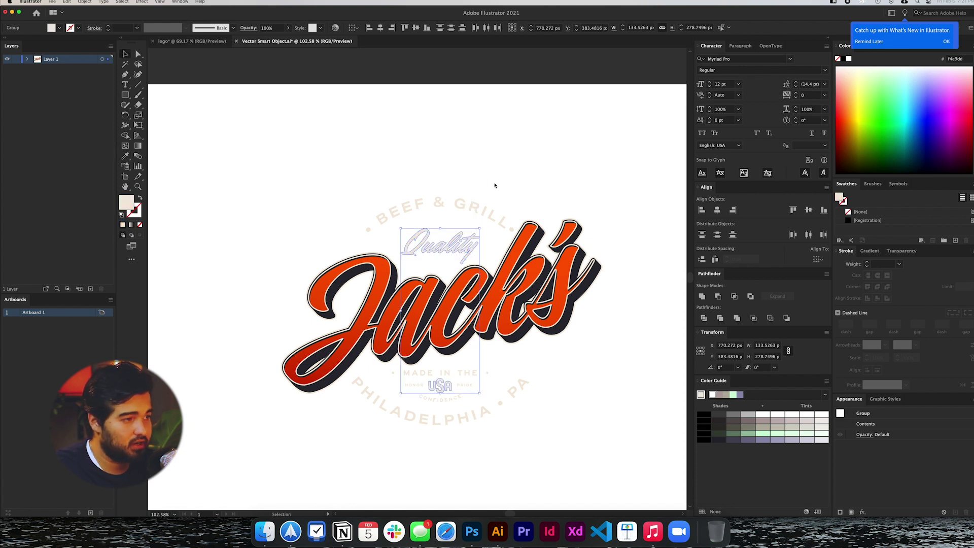
Deselect the lettering, save the edited smart object and switch back to Photoshop to inspect the logo up close.
key(v)
click(492, 194)
click(53, 1)
key(Escape)
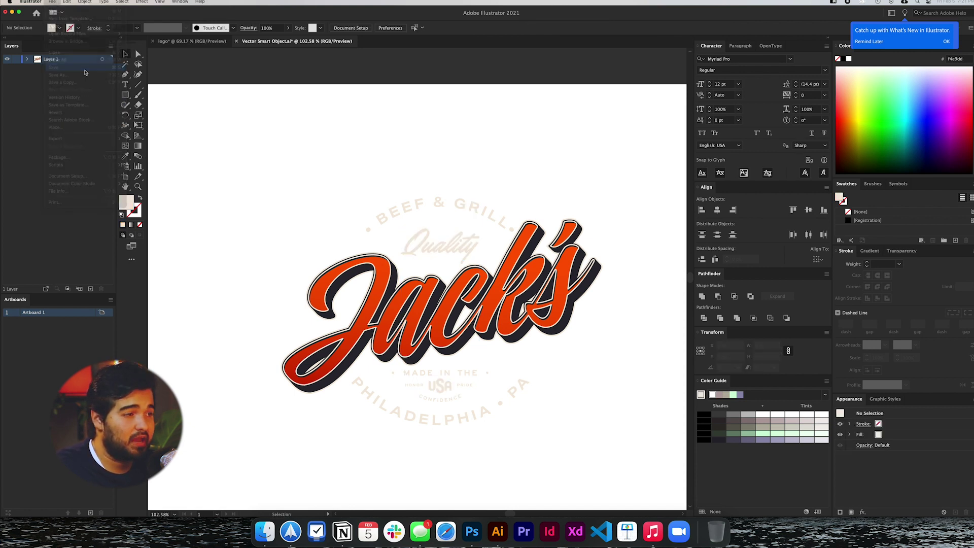
key(super+Tab)
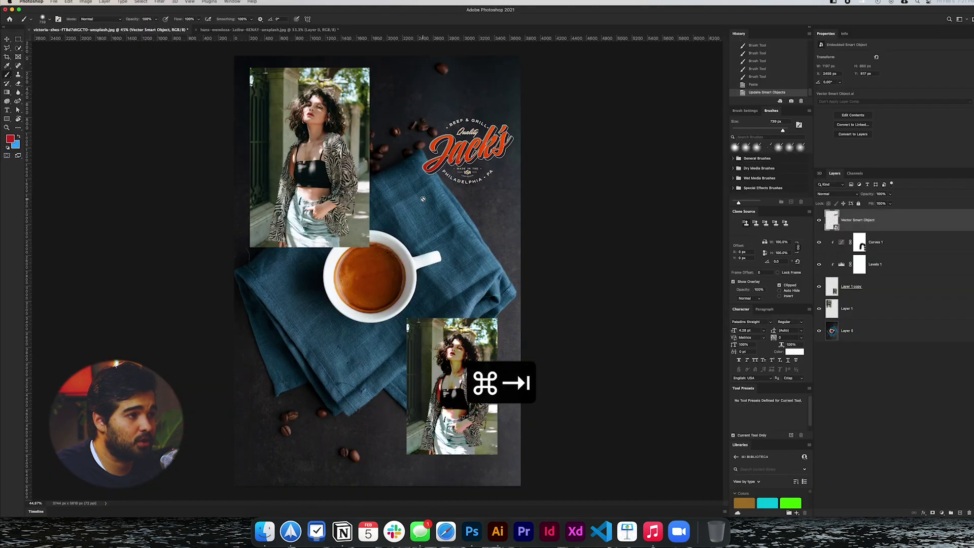
key(super+plus)
key(super+plus)
scroll(484, 124, up, 5)
scroll(483, 124, right, 4)
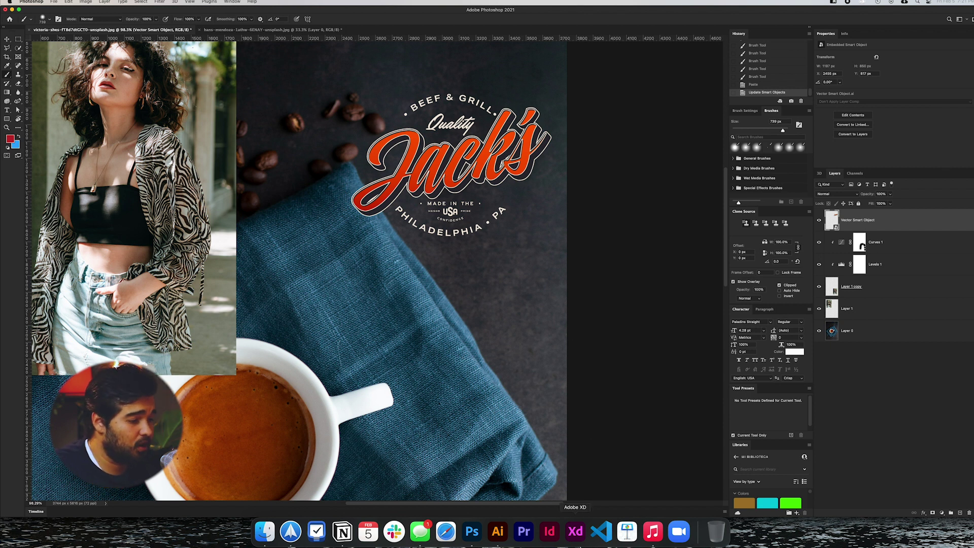
Switch to Adobe XD and add the text Enhance beside the portrait on the artboard.
click(575, 531)
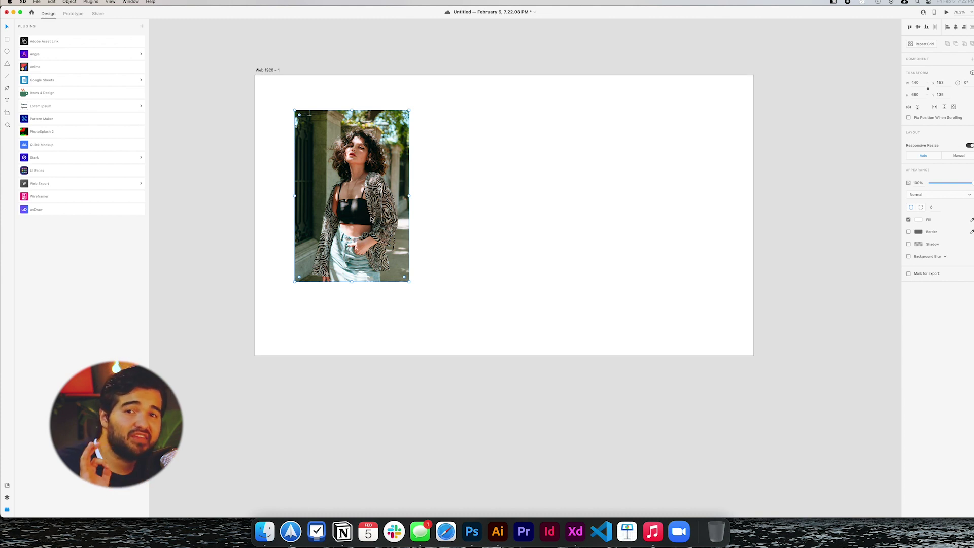
click(474, 200)
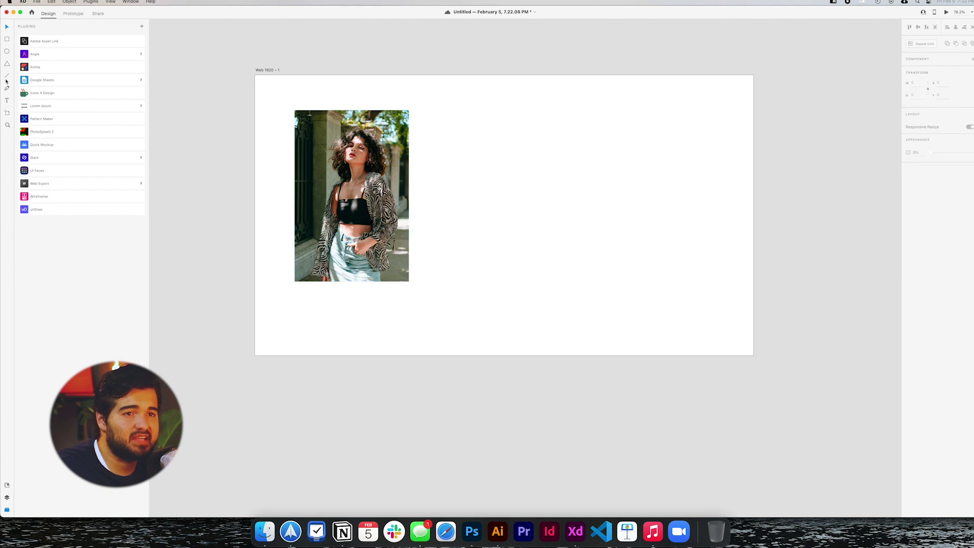
key(t)
click(424, 161)
text(Enhance)
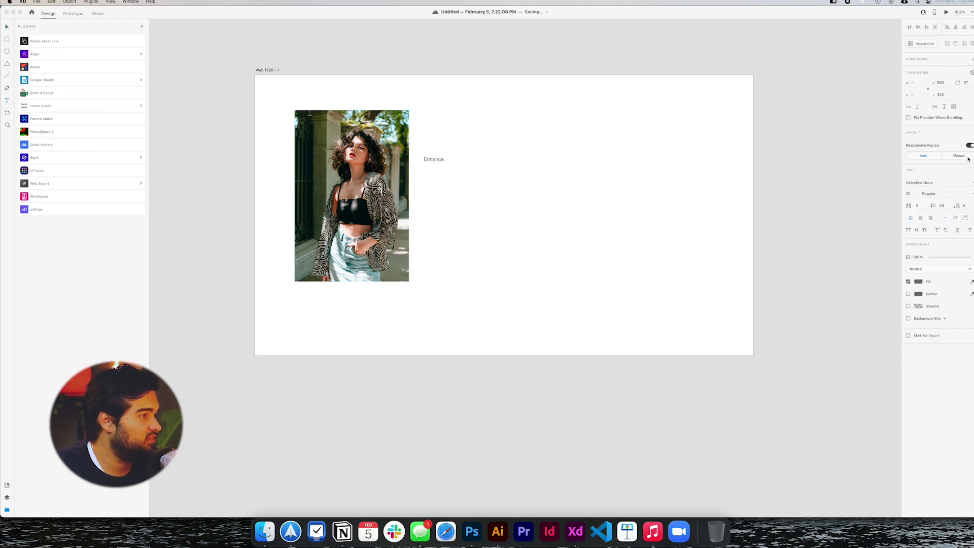
Try the Bold weight on the Enhance text and convert it to uppercase.
click(971, 196)
click(935, 259)
click(909, 229)
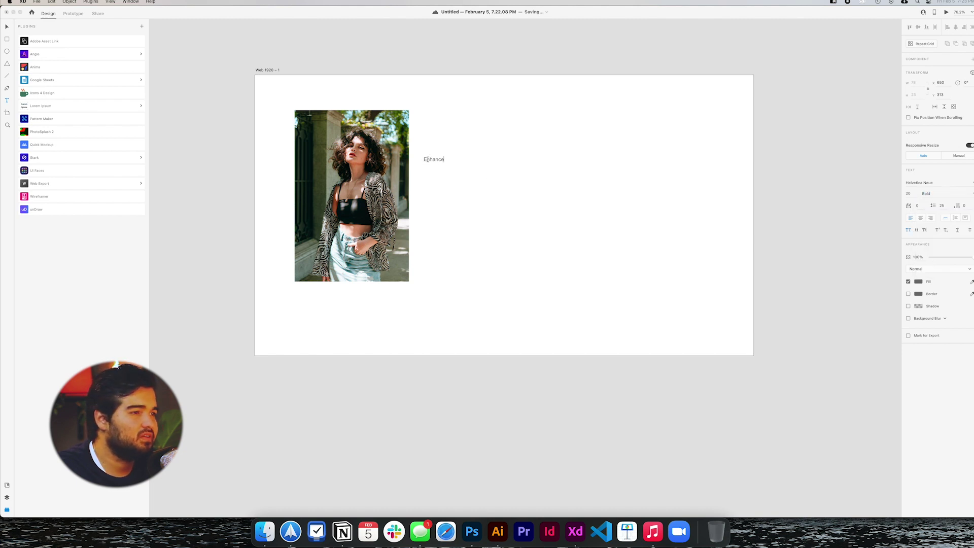
key(super+a)
key(Escape)
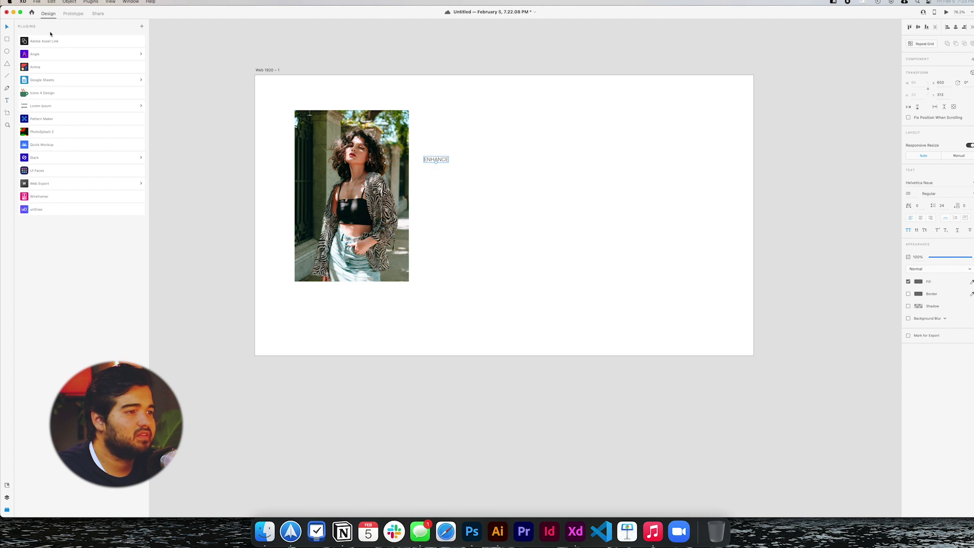
Enlarge the ENHANCE text to size 123 and position it so it overlaps the portrait.
click(435, 162)
drag(435, 163, 436, 179)
drag(435, 164, 383, 181)
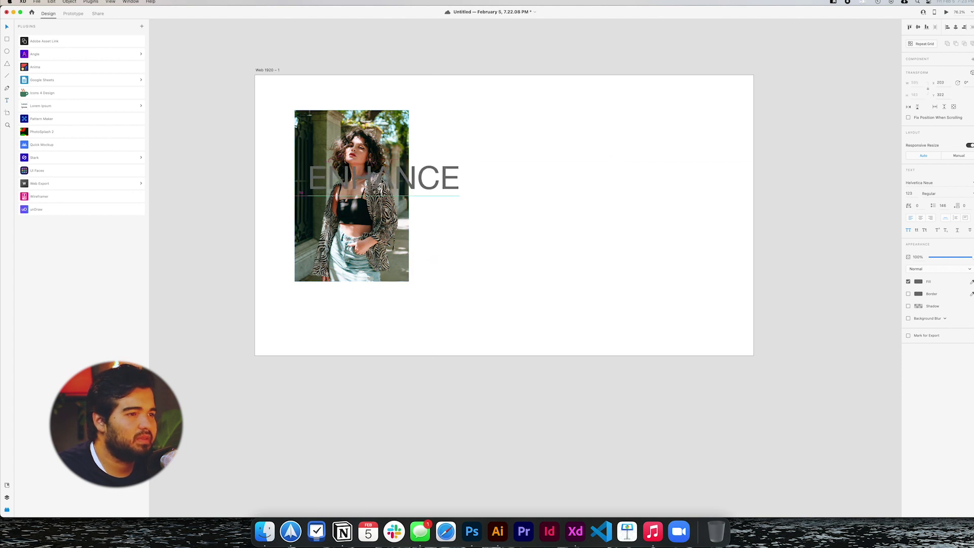
Fill the ENHANCE text with white and the artboard background with near-black.
click(918, 281)
drag(863, 264, 833, 239)
click(801, 229)
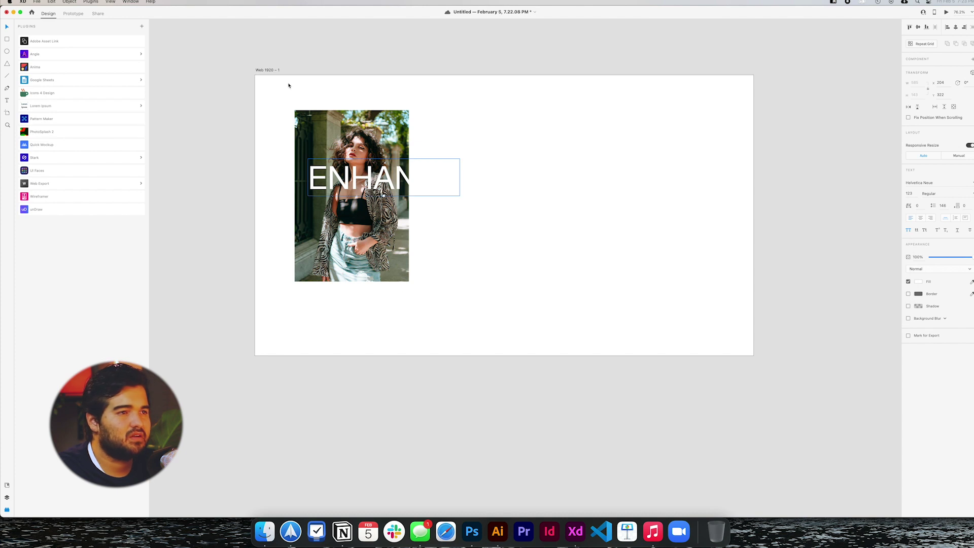
double_click(271, 71)
click(918, 191)
drag(862, 172, 838, 206)
Open the artboard's portrait image for editing in Photoshop.
click(383, 133)
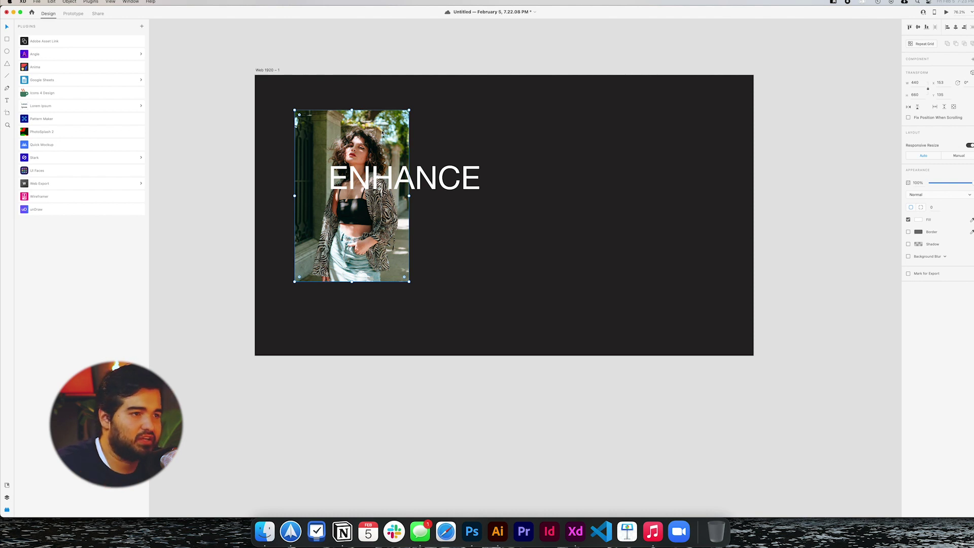
right_click(382, 133)
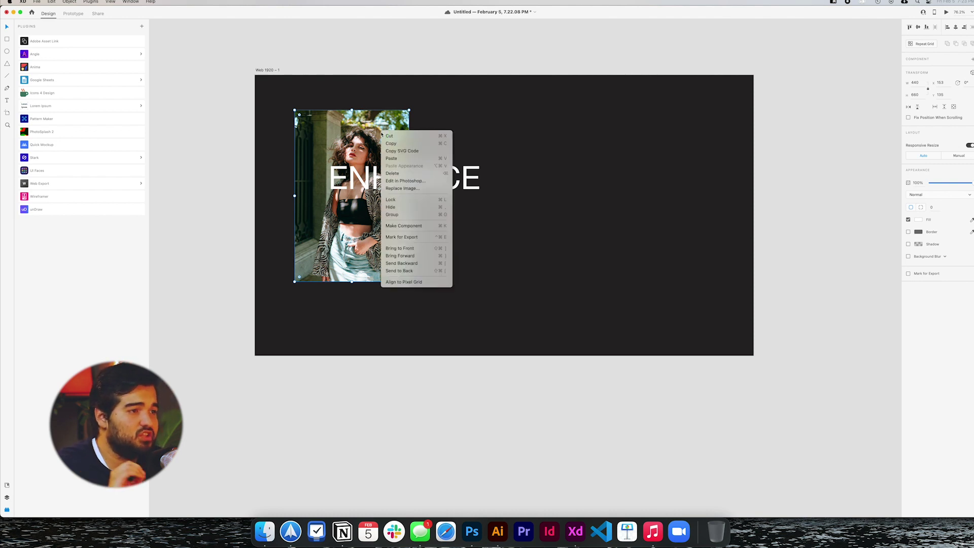
click(431, 183)
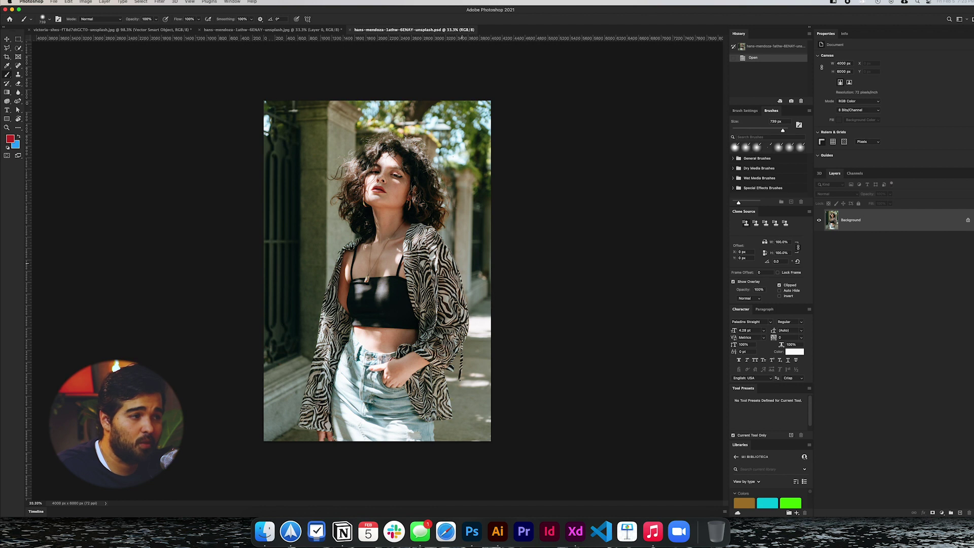
Add a Levels adjustment to the portrait with midtones 0.57, black input 41, black output 28 and a slightly lowered white input.
click(942, 512)
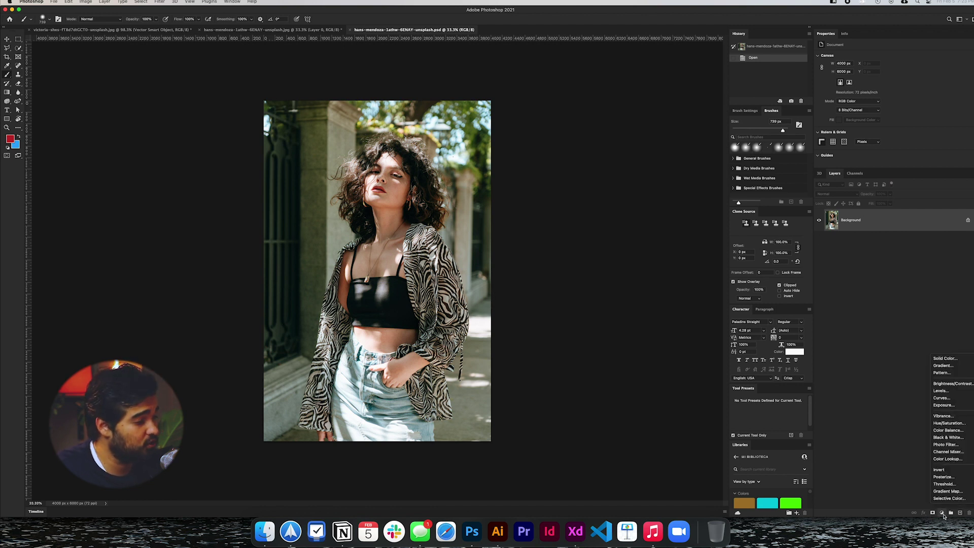
click(941, 391)
drag(900, 106, 915, 107)
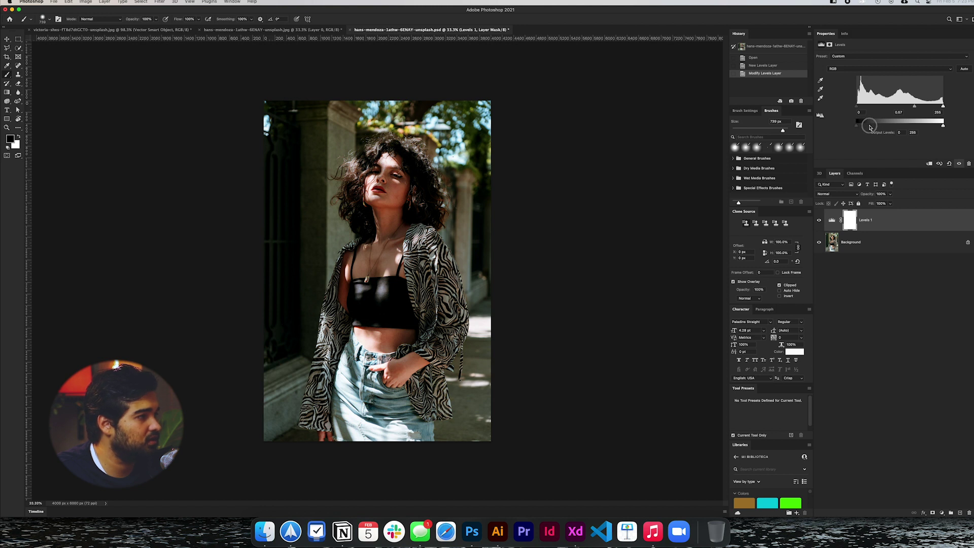
drag(857, 125, 870, 108)
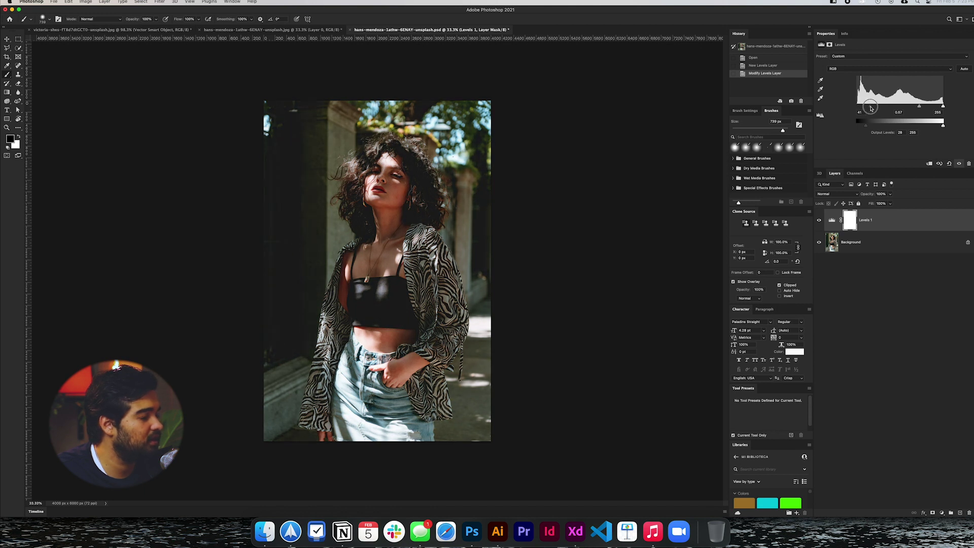
drag(943, 106, 940, 108)
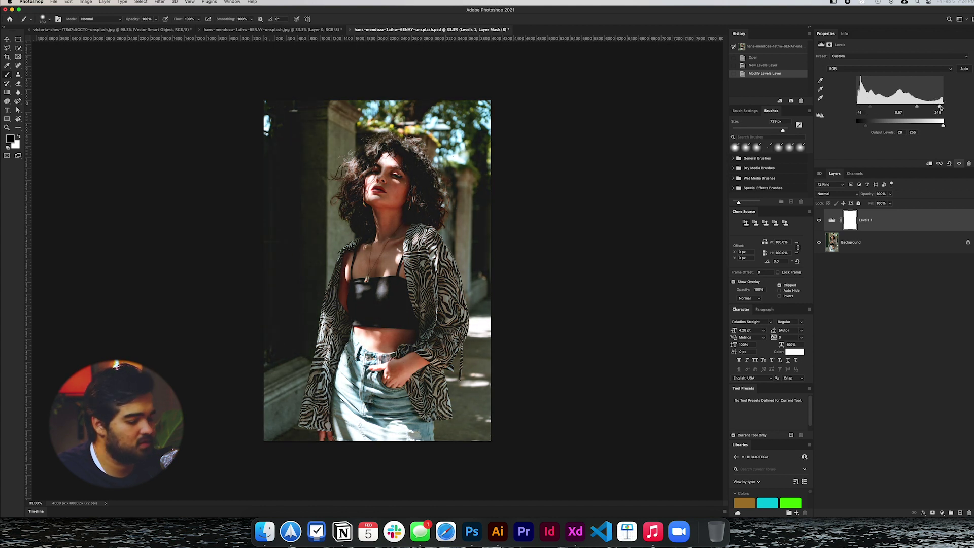
Save the Levels-adjusted portrait with maximized compatibility and switch back to the Adobe XD artboard.
key(super+s)
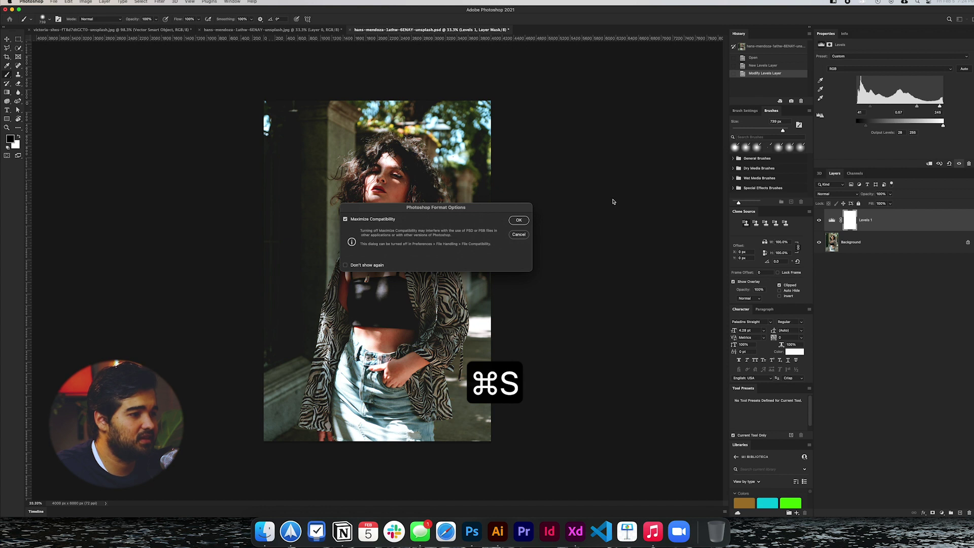
click(518, 220)
key(super+Tab)
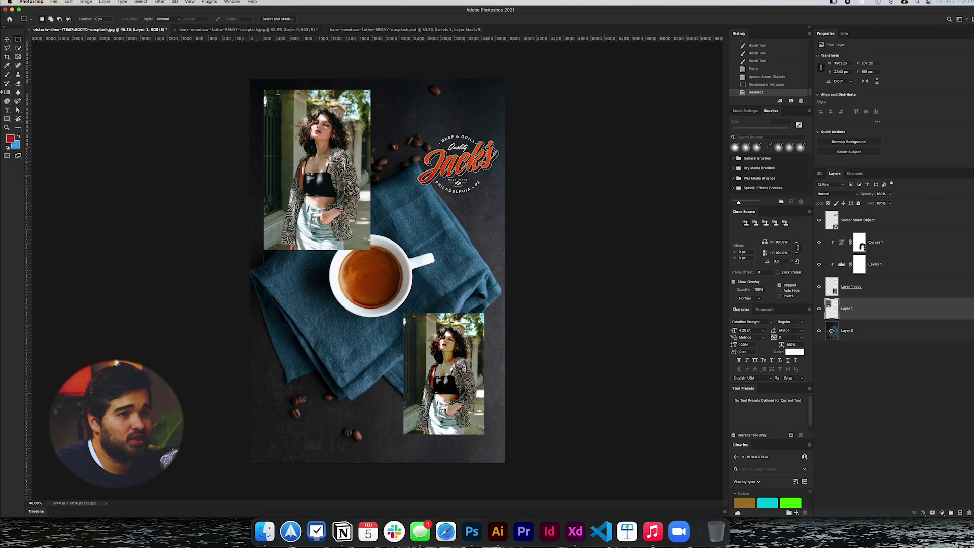
Try masking the Layer 1 portrait to a rectangular selection of about 1173 × 1953 px, then undo the mask and deselect.
drag(266, 98, 360, 238)
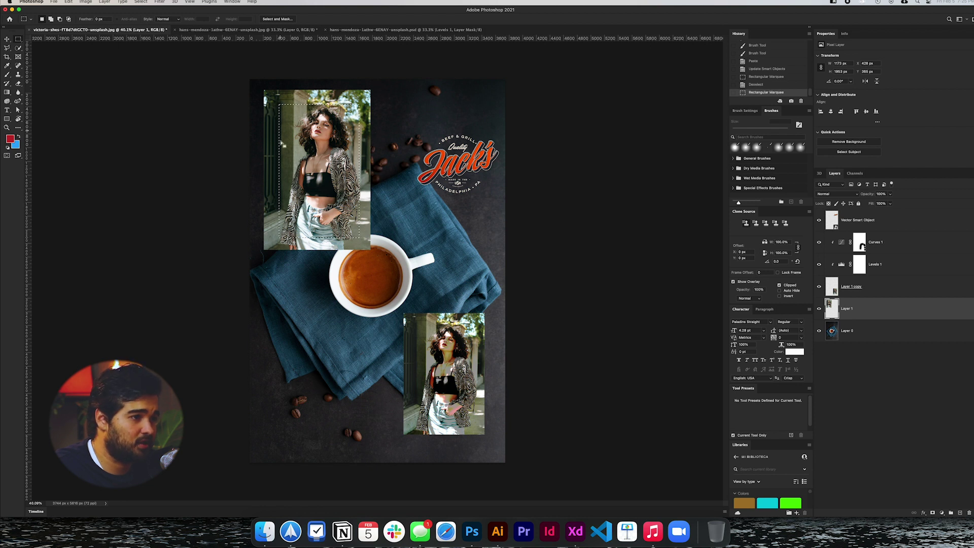
click(933, 514)
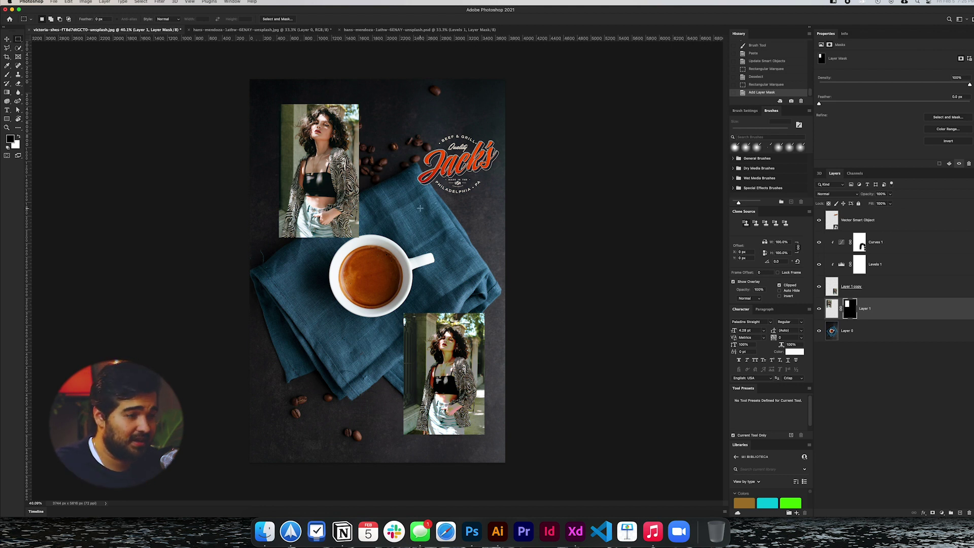
key(super+z)
key(super+d)
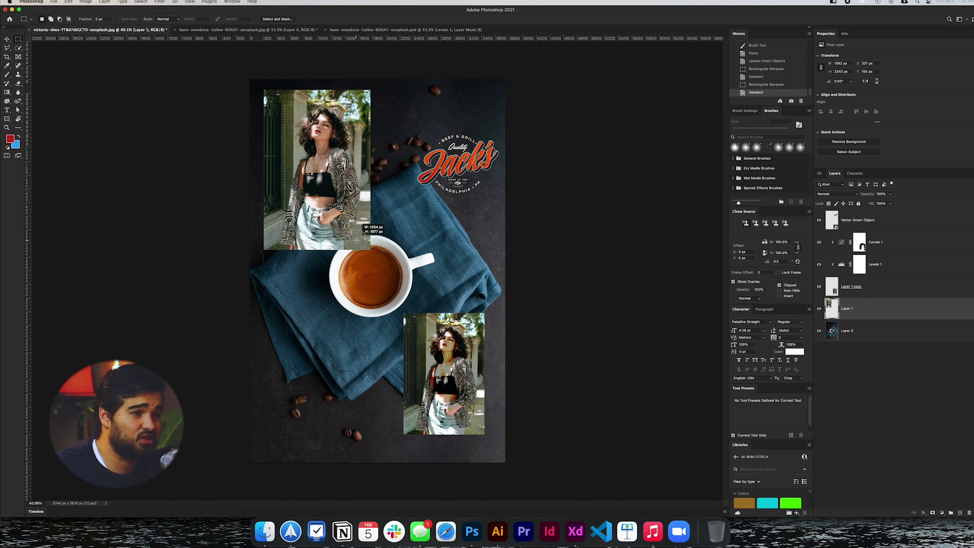
Try cropping the canvas to a rectangular selection of about 1140 × 1981 px on the upper portrait, then undo the crop and deselect.
drag(363, 239, 366, 244)
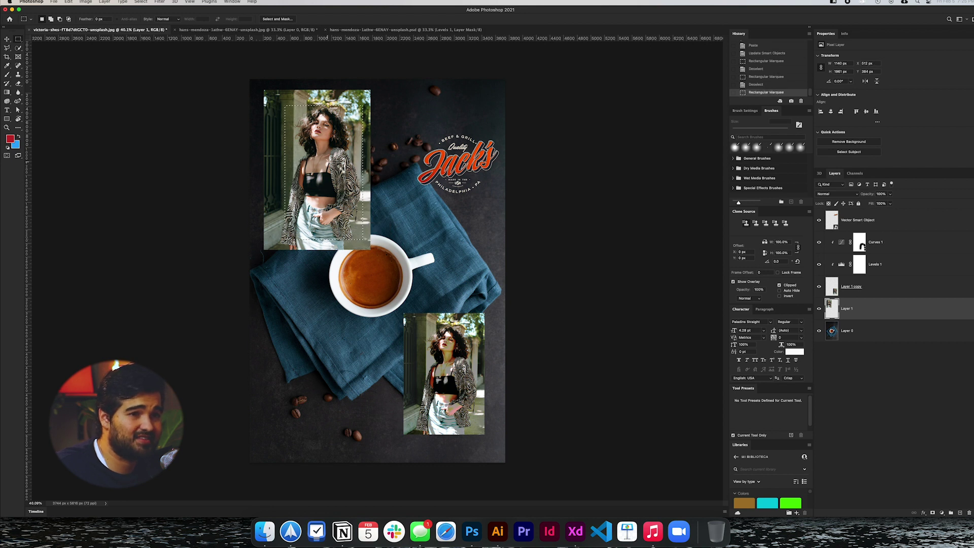
click(6, 58)
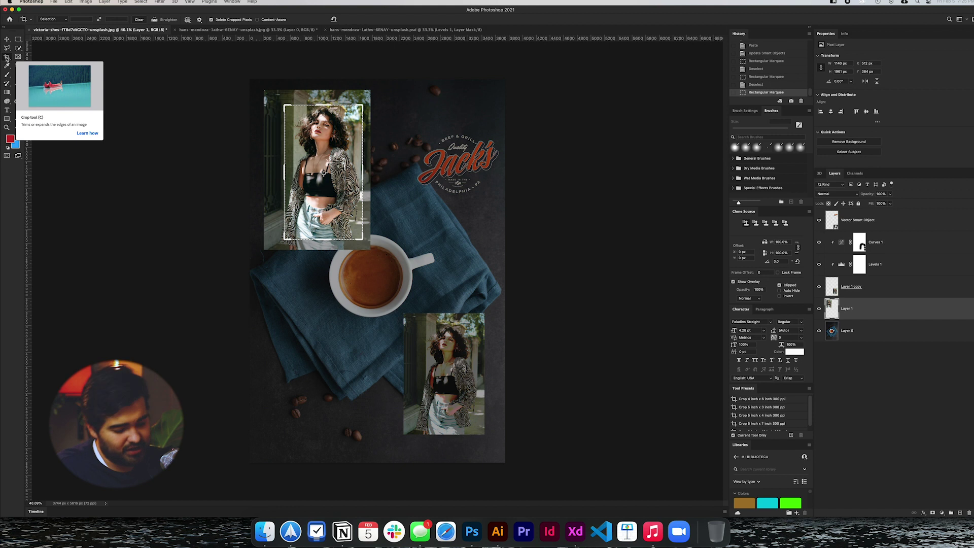
key(Return)
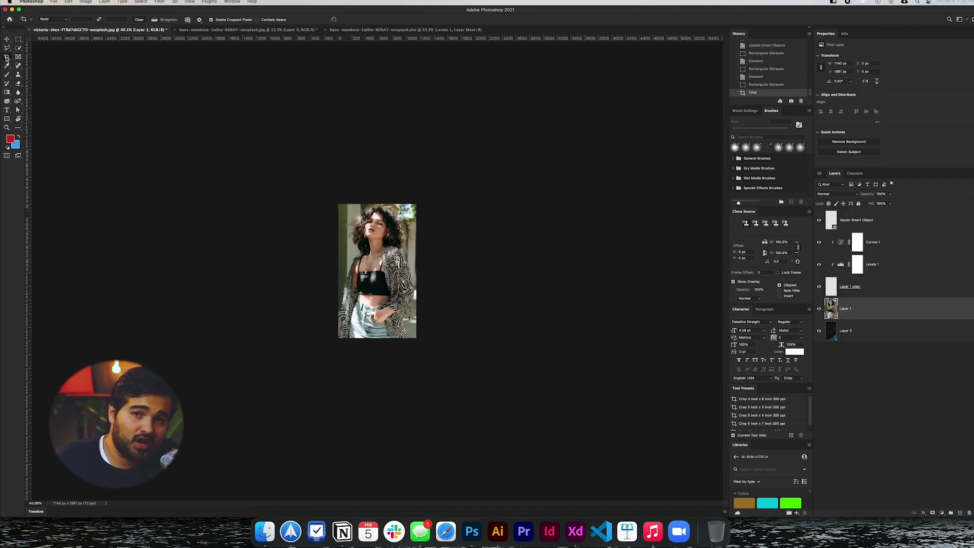
key(super+z)
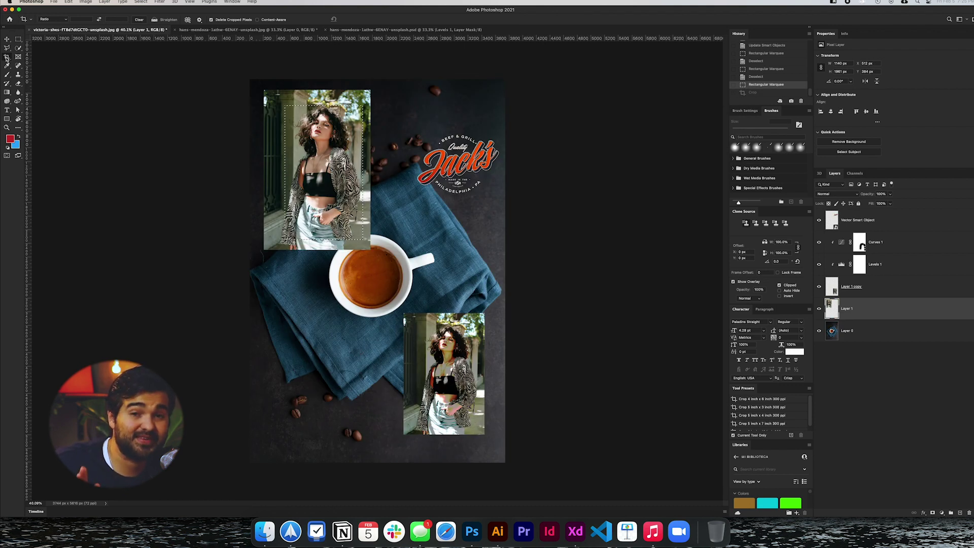
key(super+d)
Align the Jack's logo to the horizontal and vertical centers of the whole canvas, then clear the selection.
key(v)
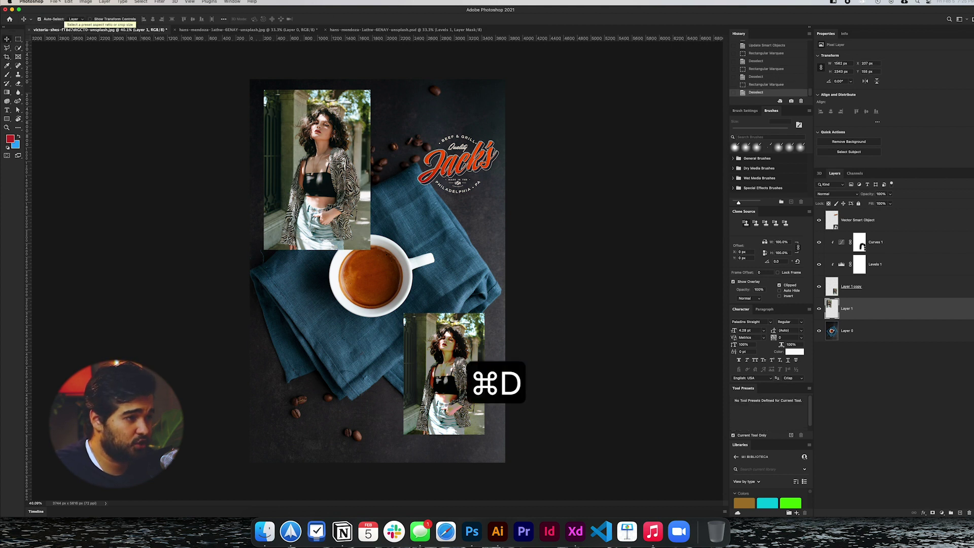
click(462, 159)
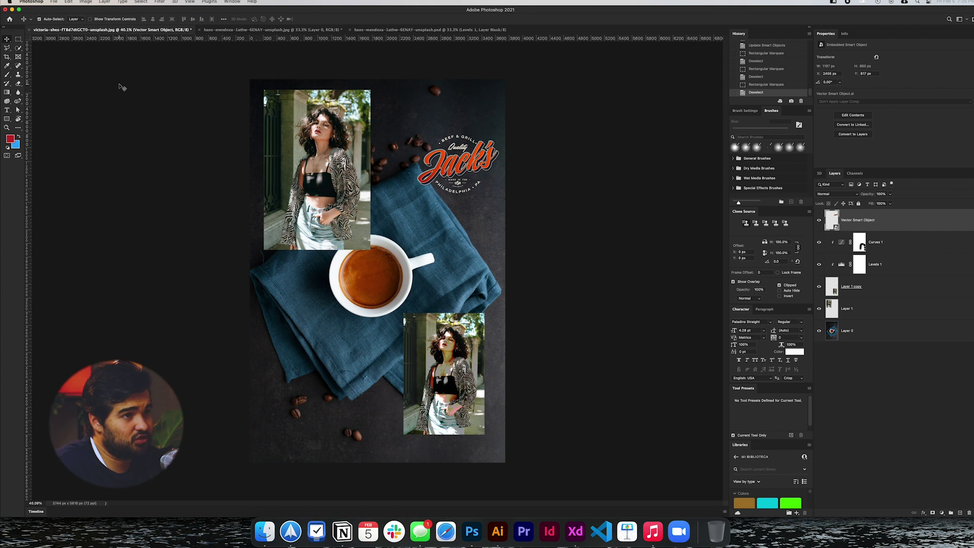
key(super+a)
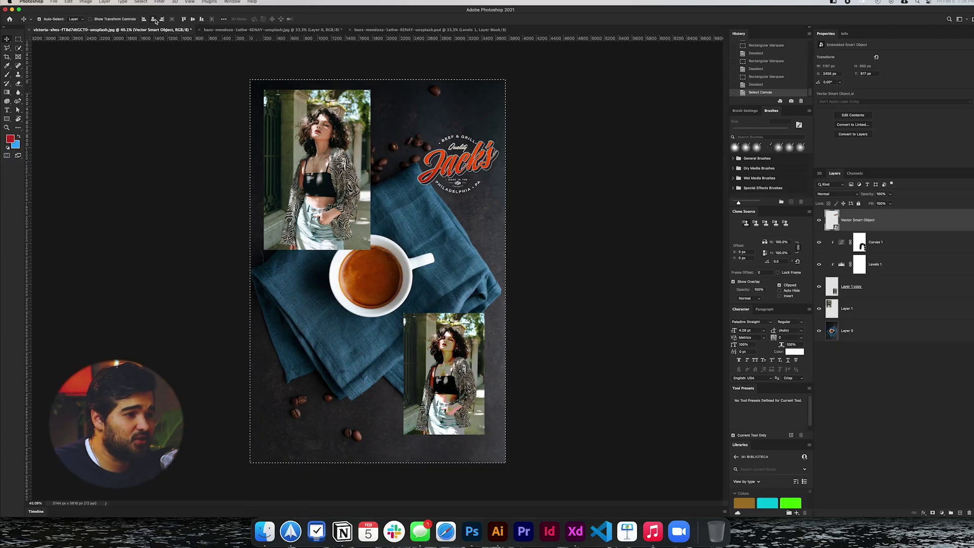
click(153, 19)
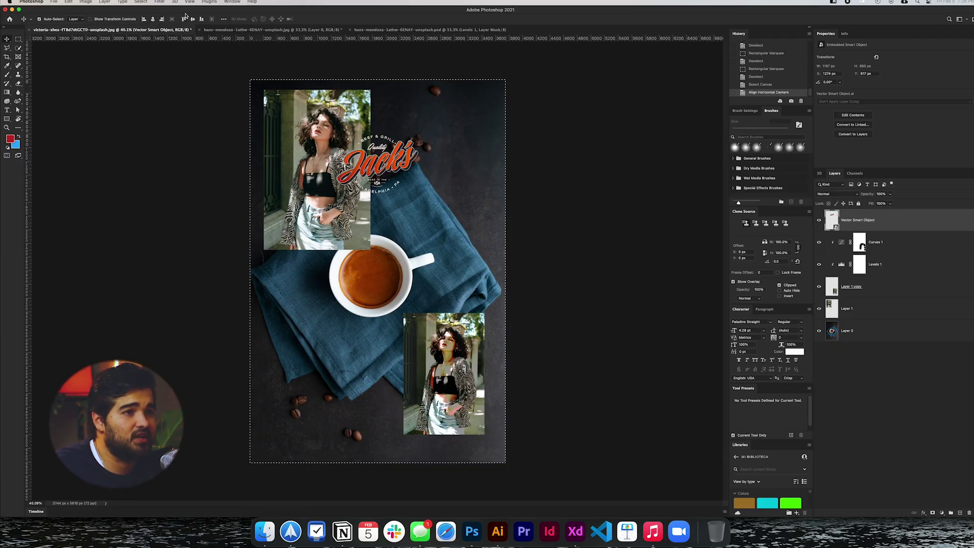
click(193, 20)
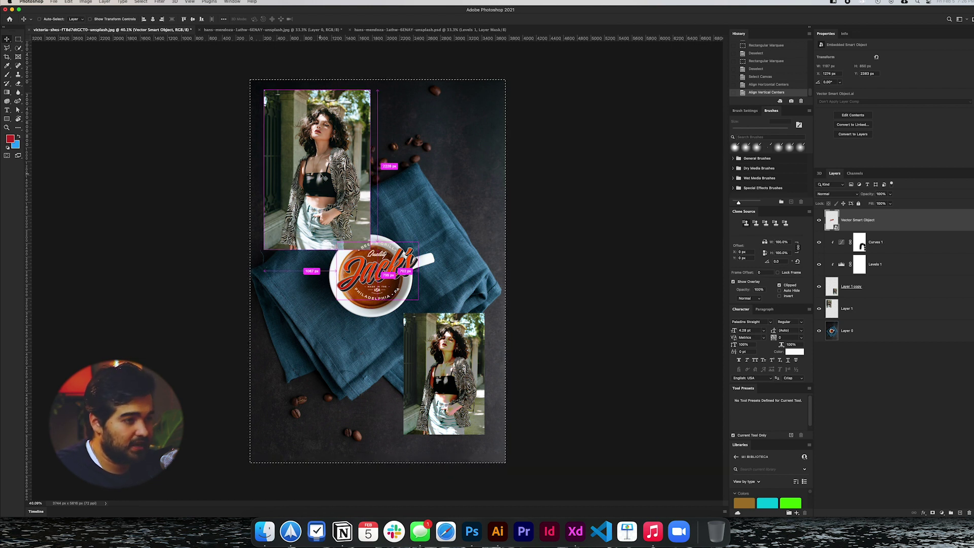
key(super+d)
Align the Layer 1 portrait to the horizontal center of the canvas and clear the selection.
click(324, 178)
key(super+a)
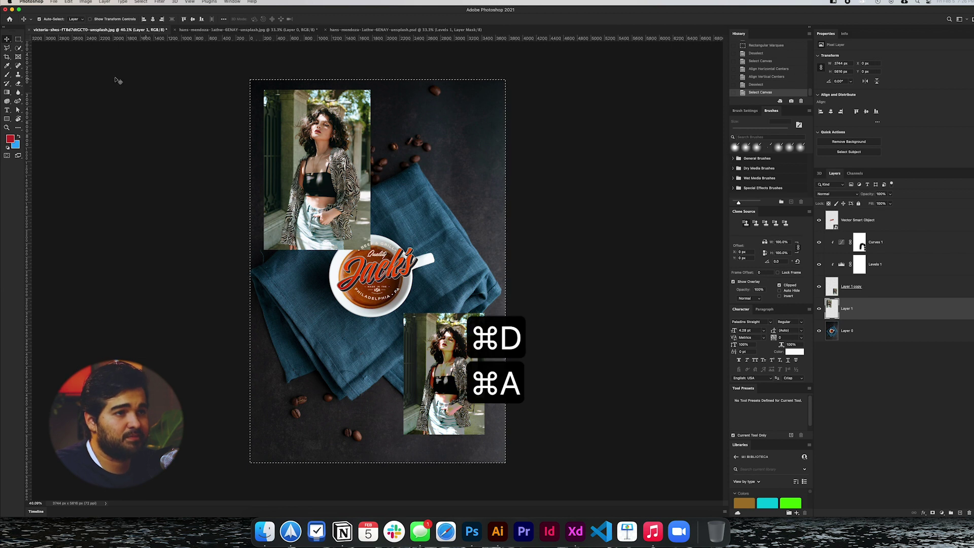
click(152, 20)
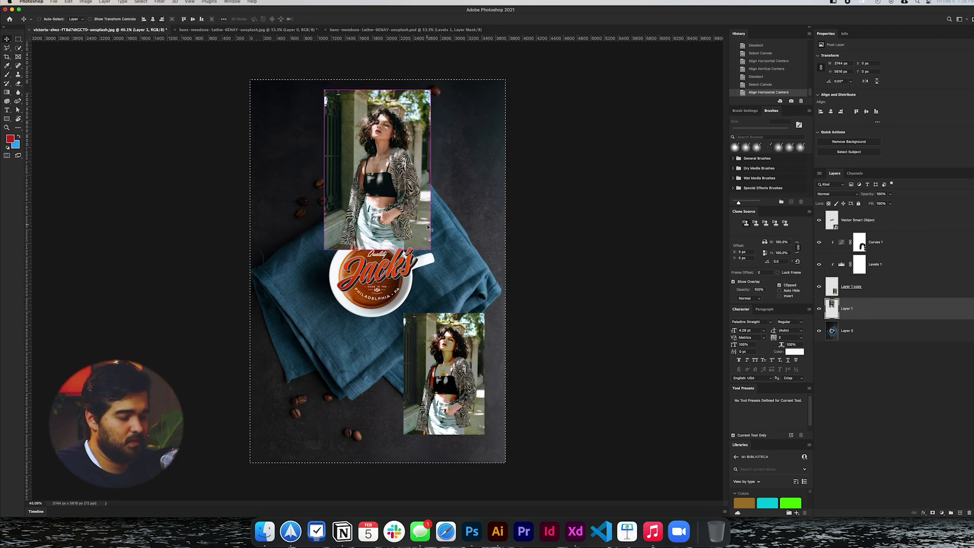
key(super+d)
Scale the Layer 1 portrait down to about 975 px wide and place it in the canvas's upper-left corner.
key(super+t)
drag(430, 90, 411, 119)
drag(382, 164, 296, 135)
key(Return)
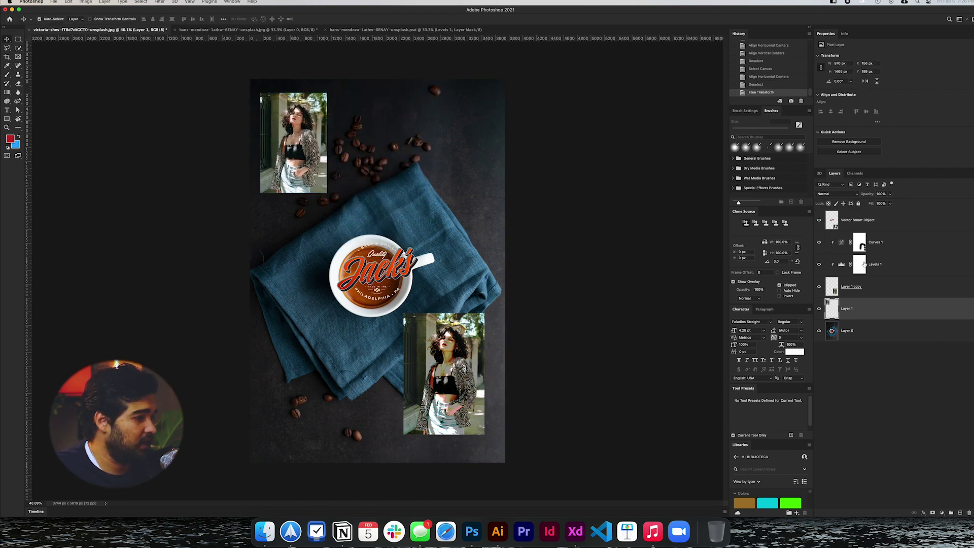
Move the Layer 1 copy portrait from the lower right up beside the smaller portrait, with their top edges roughly level.
drag(463, 316, 463, 207)
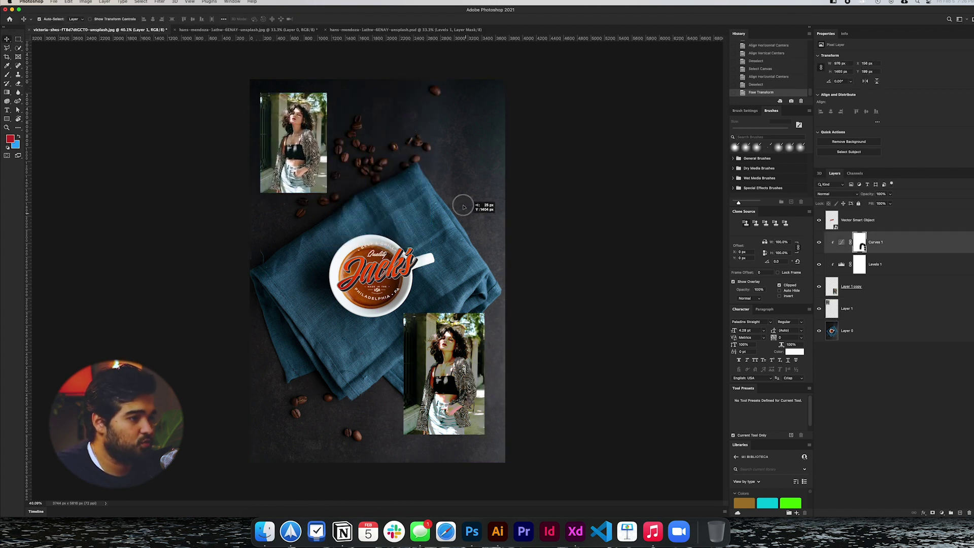
click(899, 287)
key(super+t)
drag(446, 329, 375, 111)
key(Return)
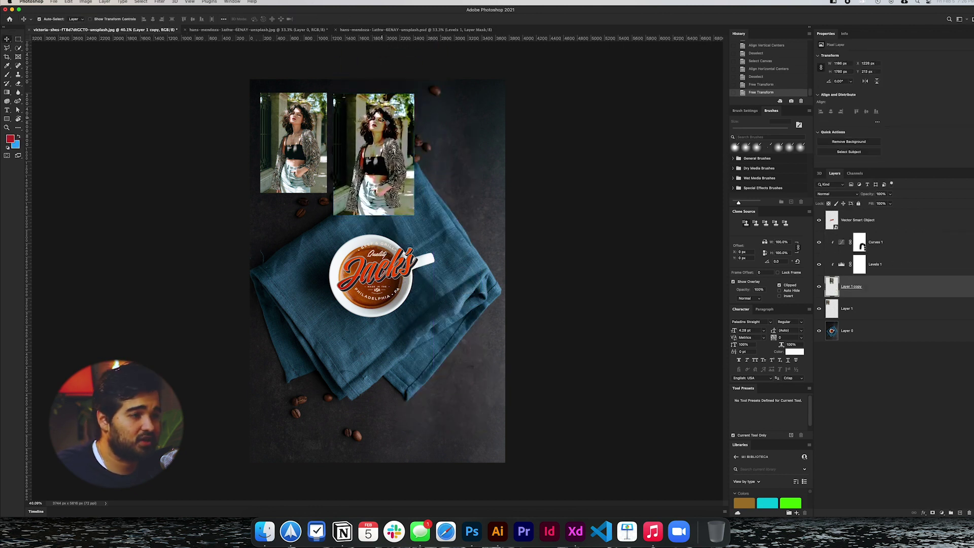
Group the two portrait layers with their adjustments and align the group to the horizontal center of the canvas.
shift+click(855, 311)
key(super+g)
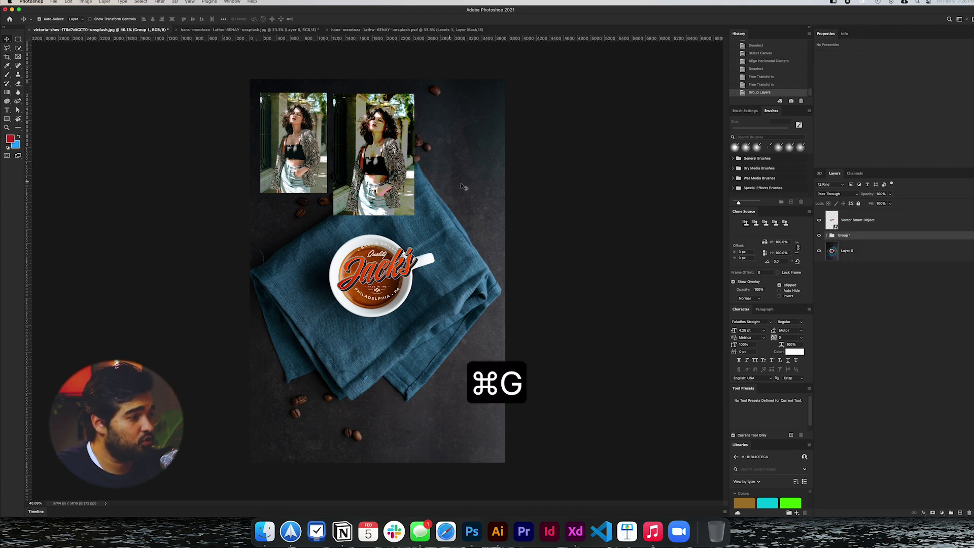
key(super+a)
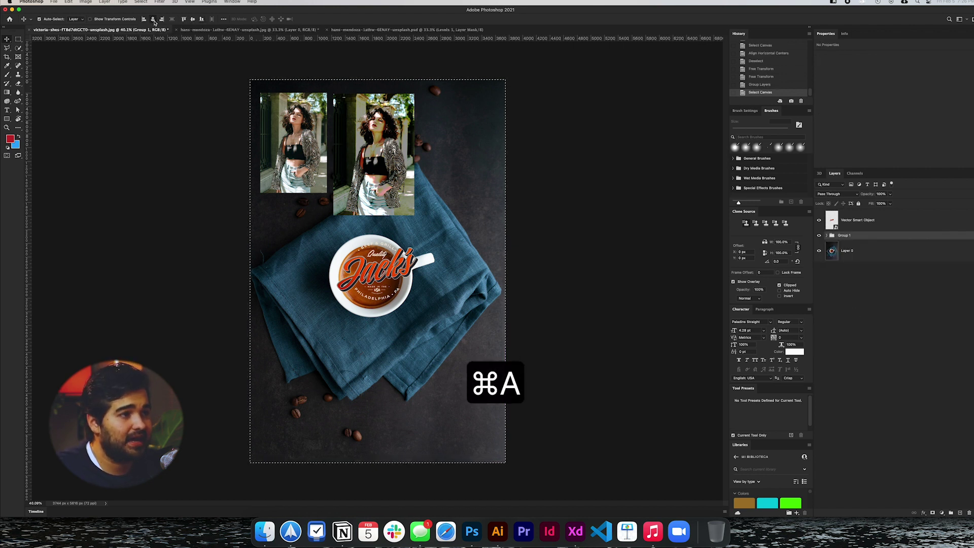
click(153, 20)
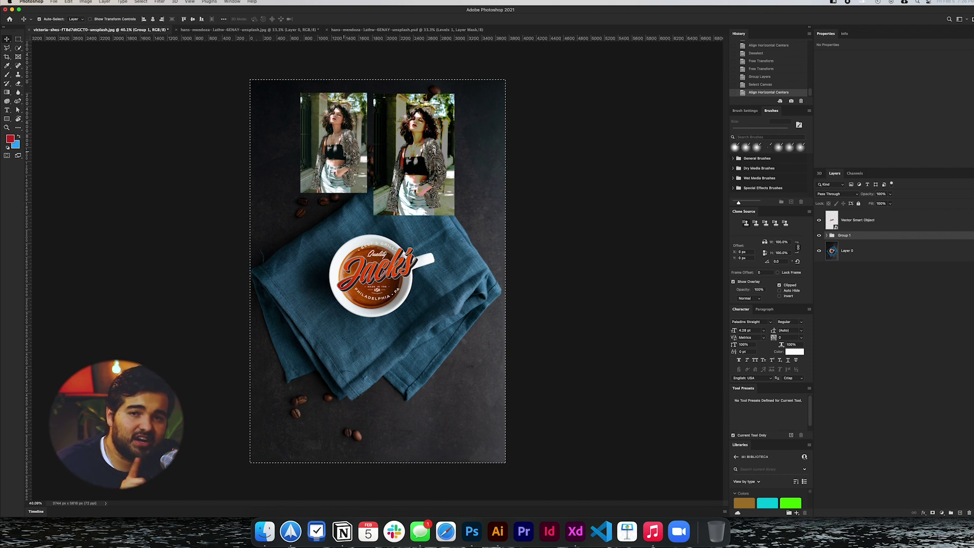